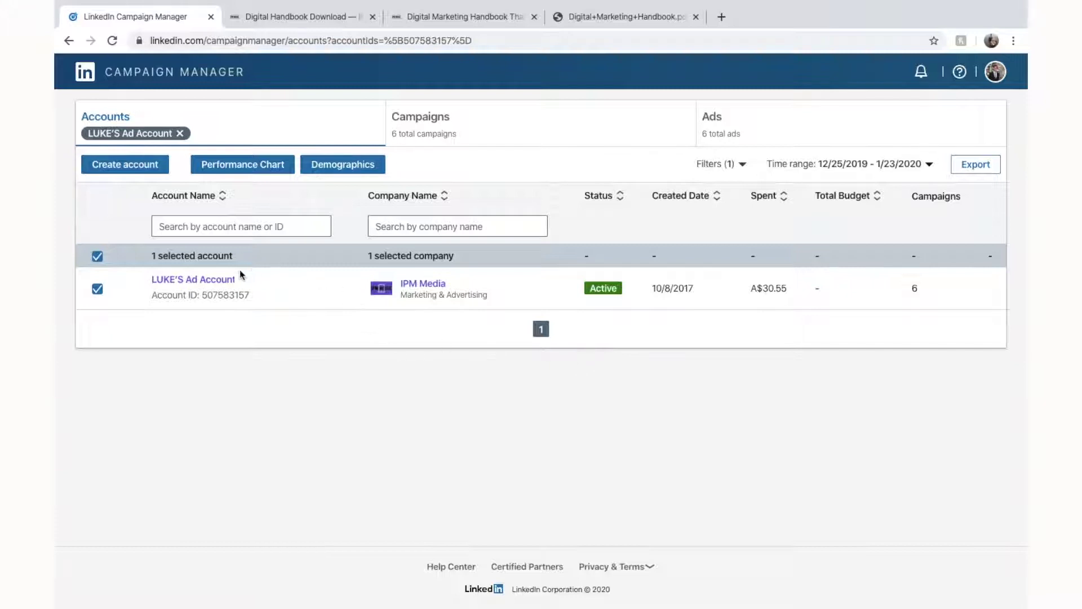
# Go to the ad account's Account Assets > Insight Tag page and open its installation options.
pyautogui.moveTo(234, 280)
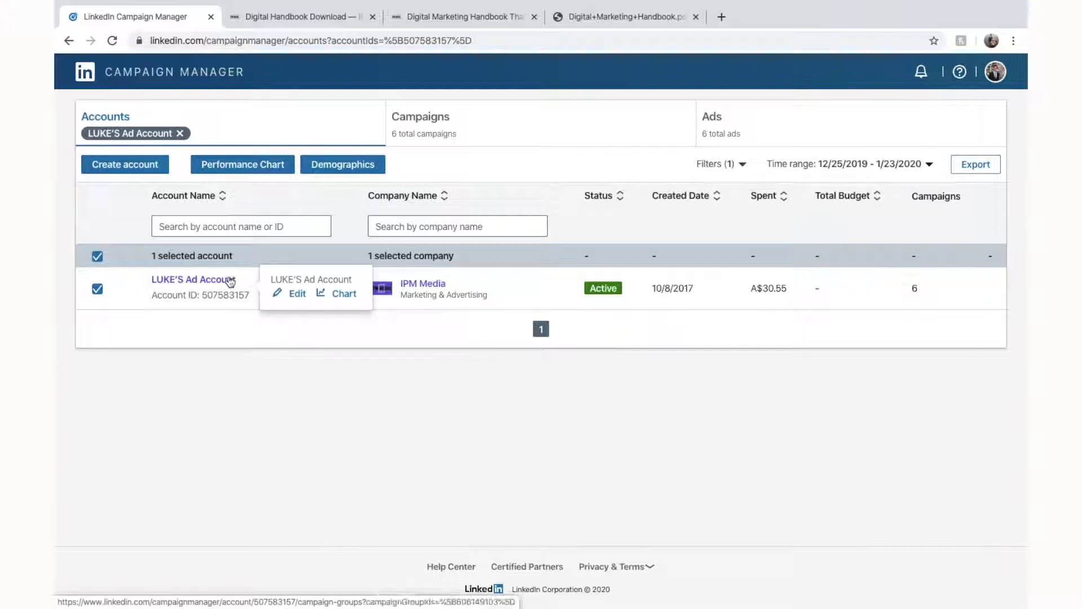
pyautogui.click(214, 282)
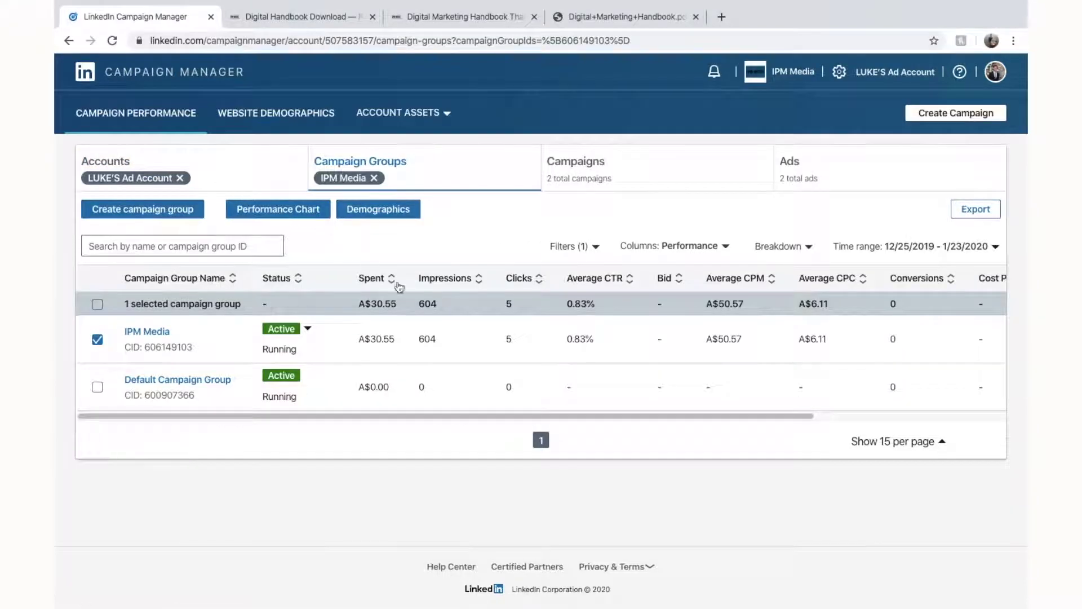
pyautogui.click(429, 115)
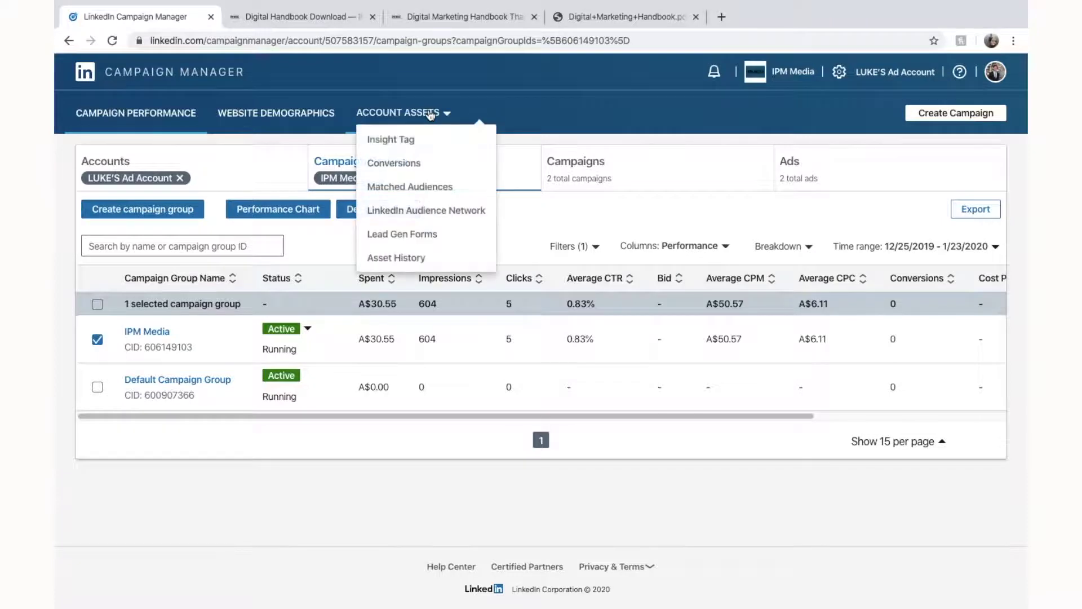
pyautogui.click(416, 141)
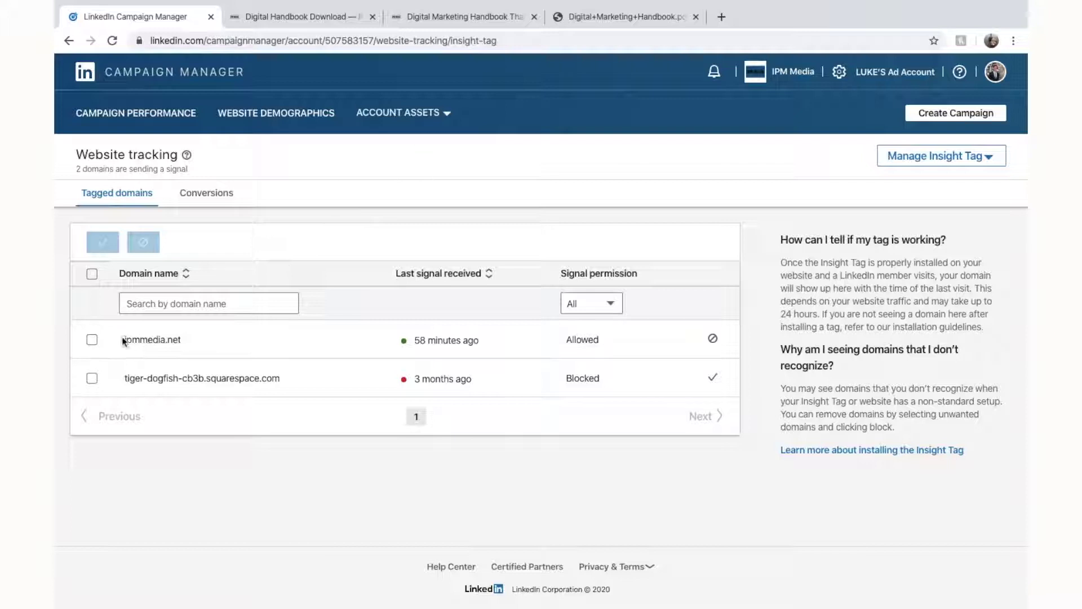
pyautogui.moveTo(403, 341)
pyautogui.click(901, 158)
pyautogui.click(907, 184)
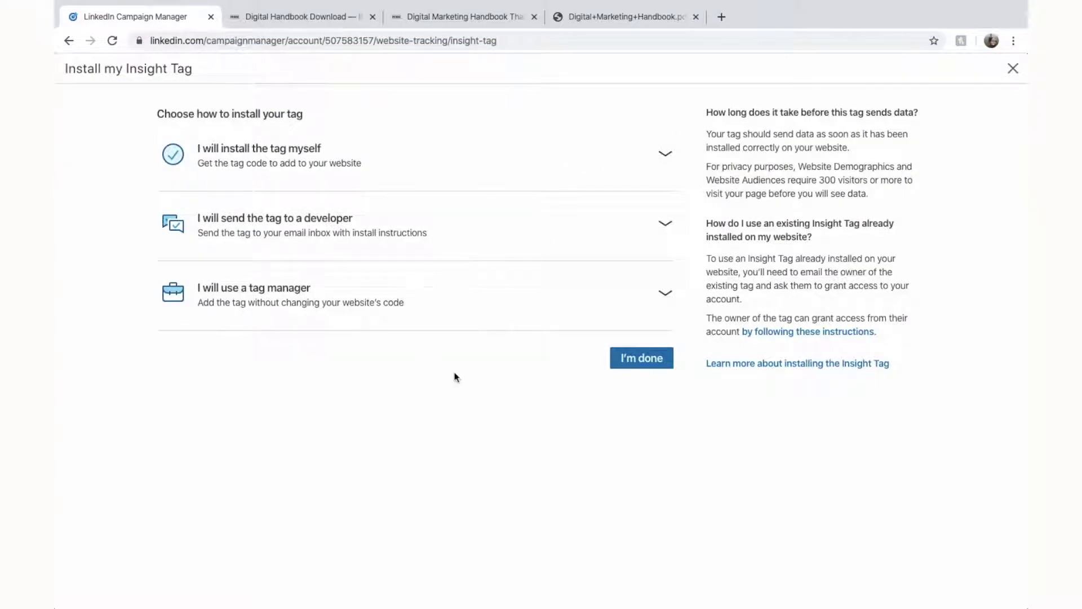
pyautogui.click(639, 171)
pyautogui.moveTo(447, 372)
pyautogui.click(444, 353)
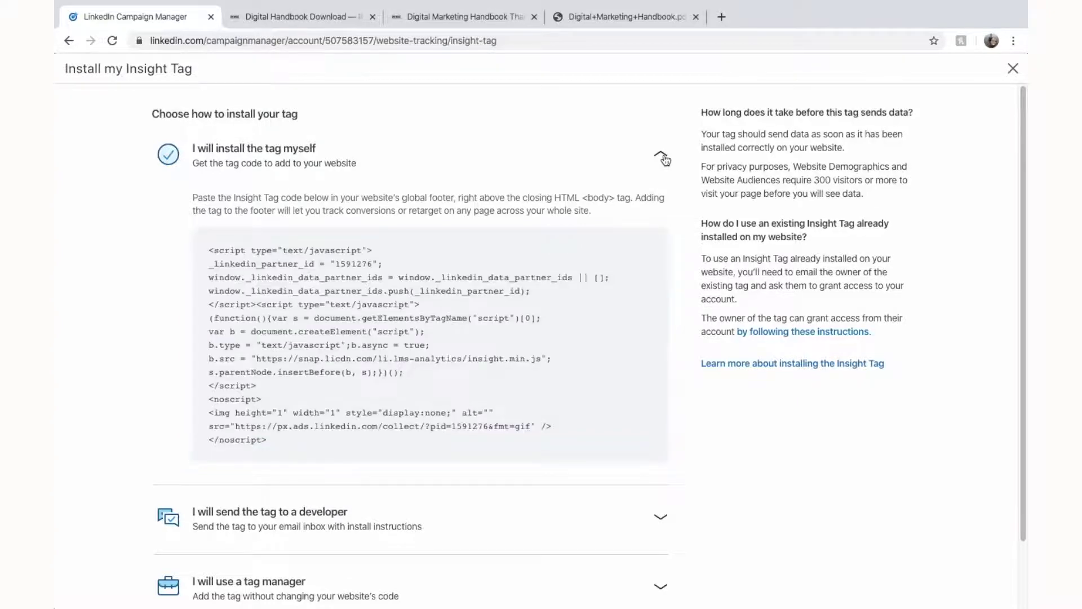
pyautogui.scroll(-1, 617, 423)
pyautogui.click(654, 436)
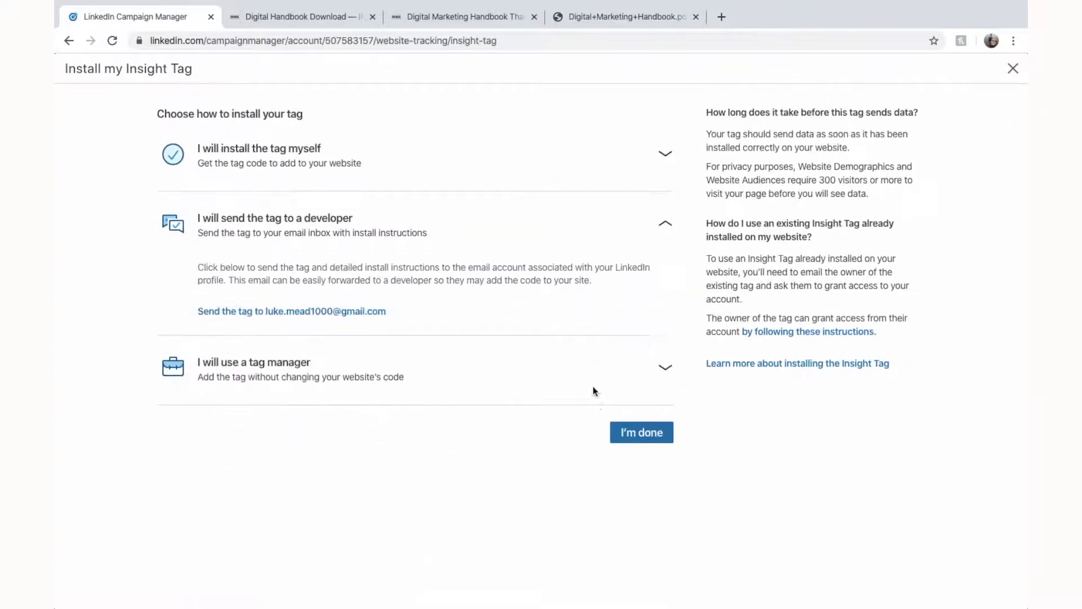
pyautogui.click(395, 379)
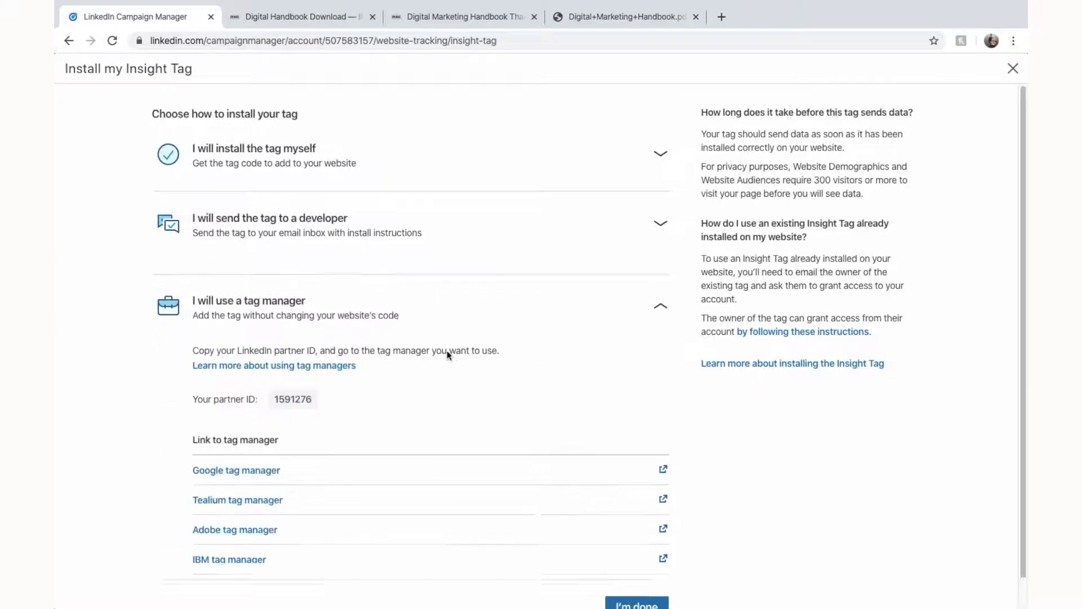
pyautogui.scroll(-1, 462, 417)
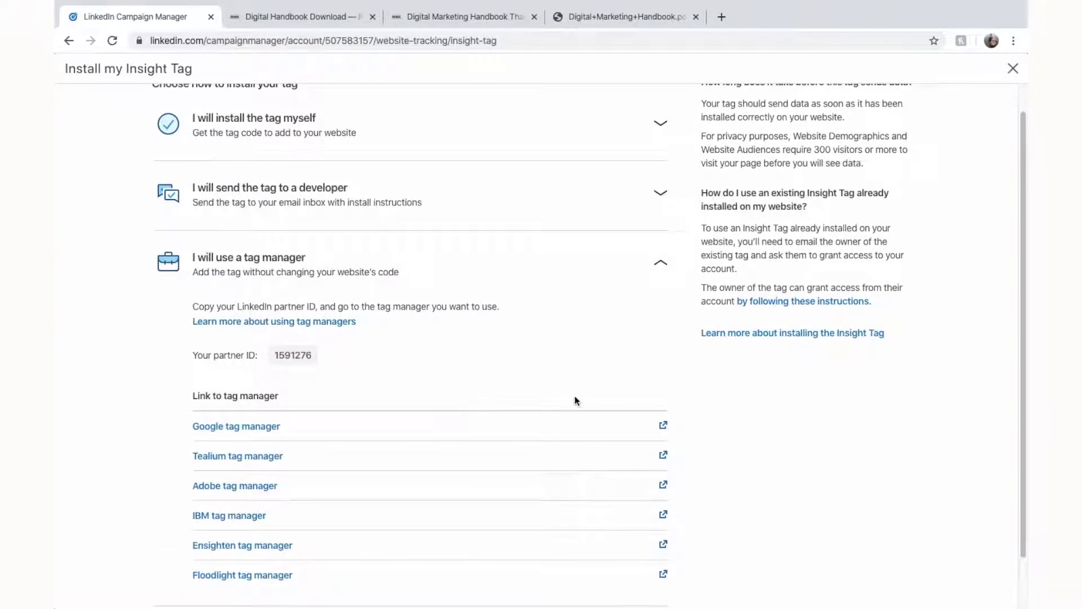
pyautogui.scroll(1, 557, 355)
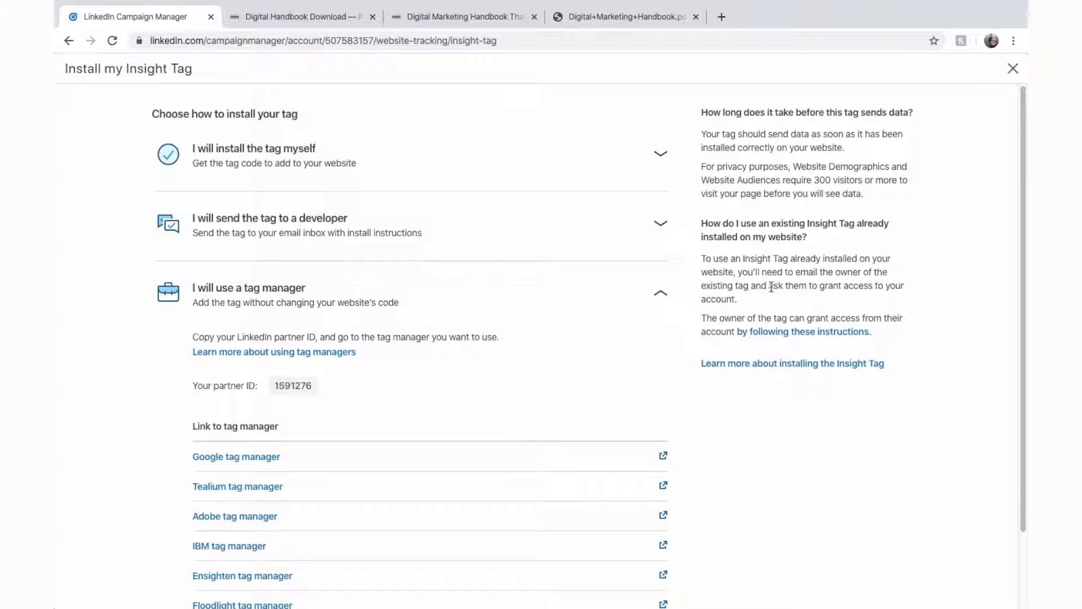
pyautogui.click(1013, 68)
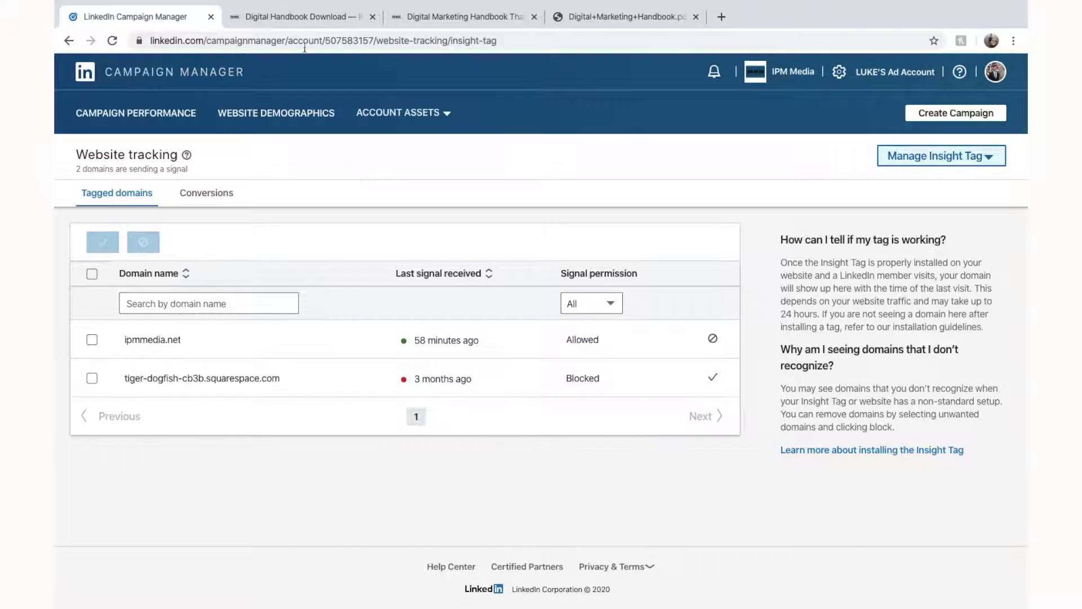
pyautogui.click(306, 21)
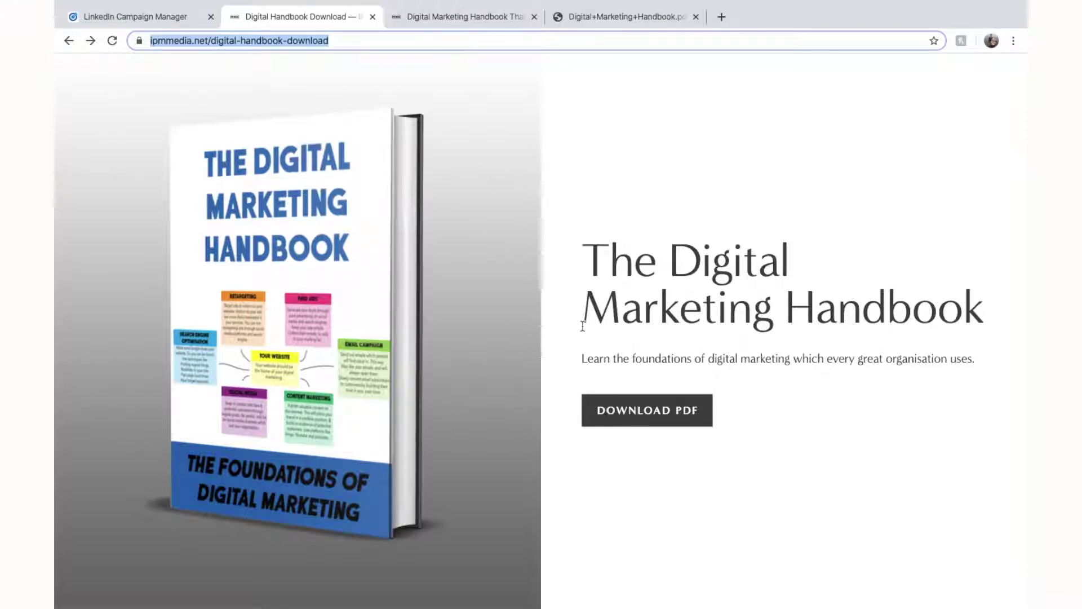
pyautogui.click(611, 411)
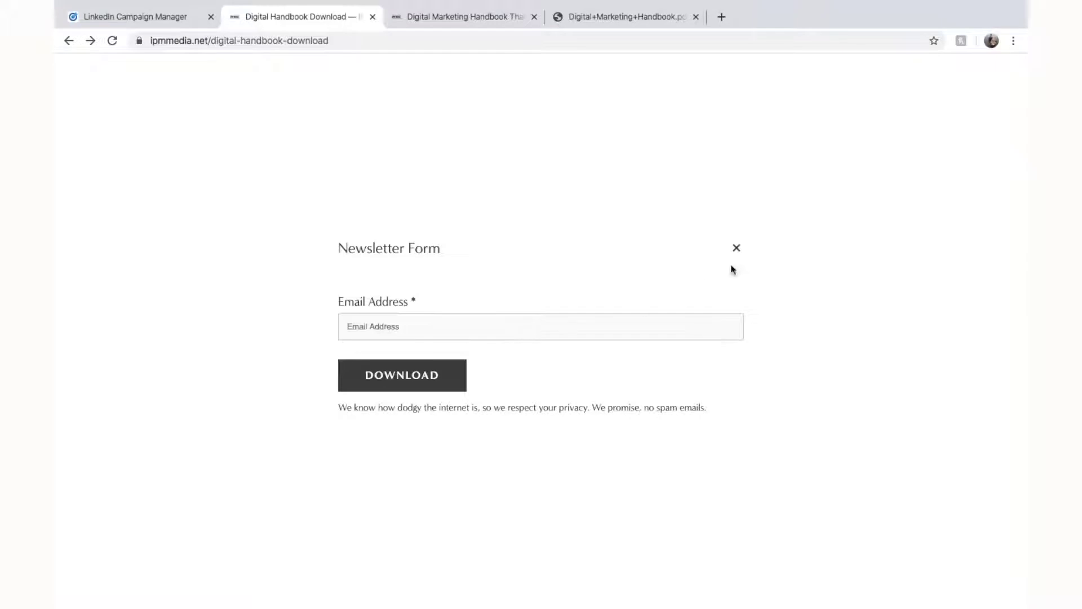
pyautogui.click(737, 249)
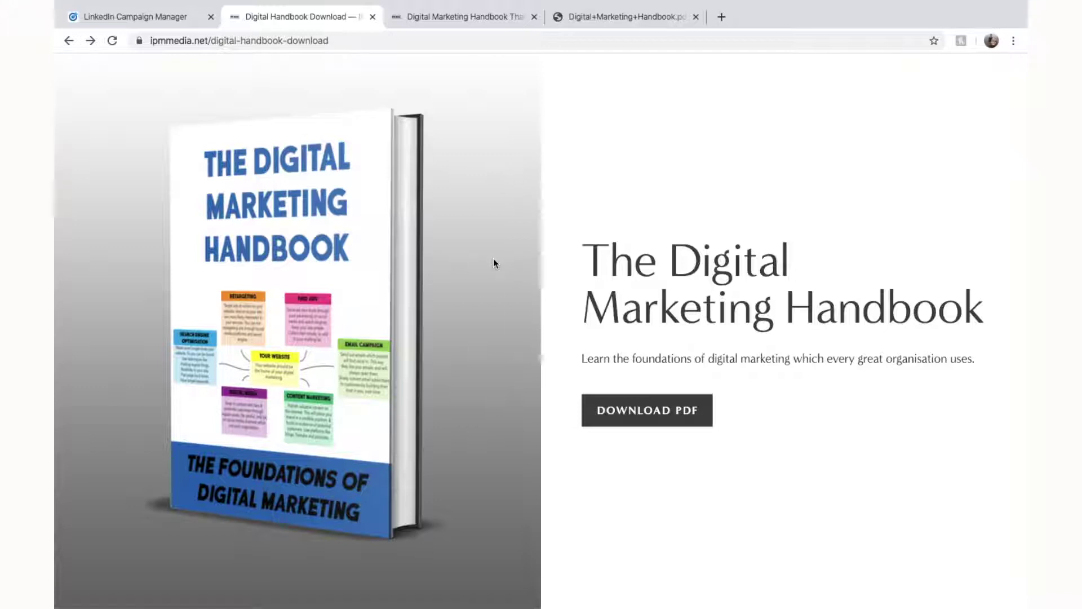
pyautogui.click(416, 11)
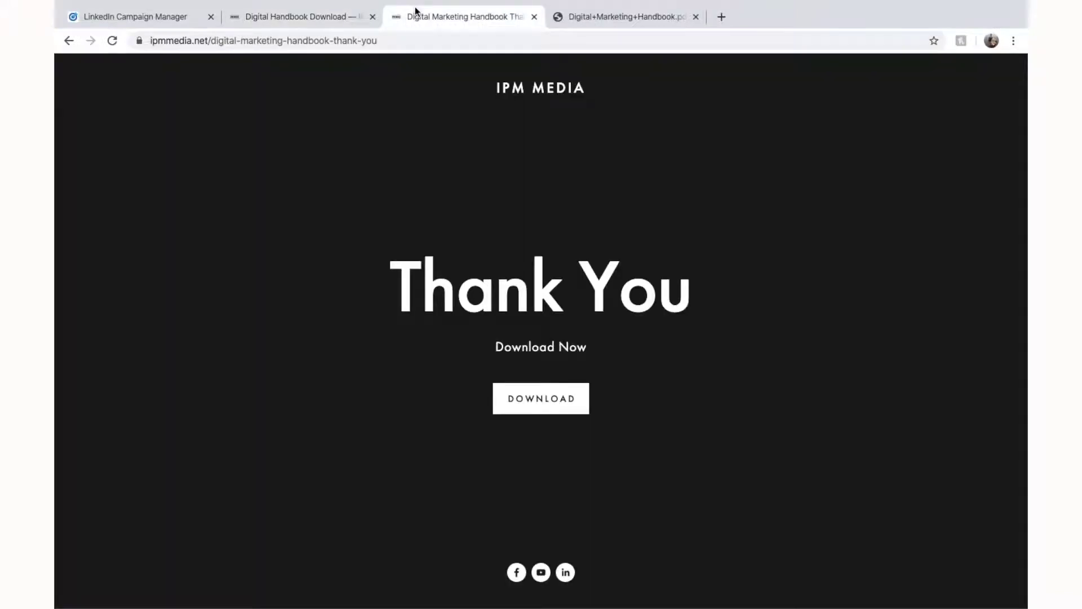
pyautogui.click(316, 17)
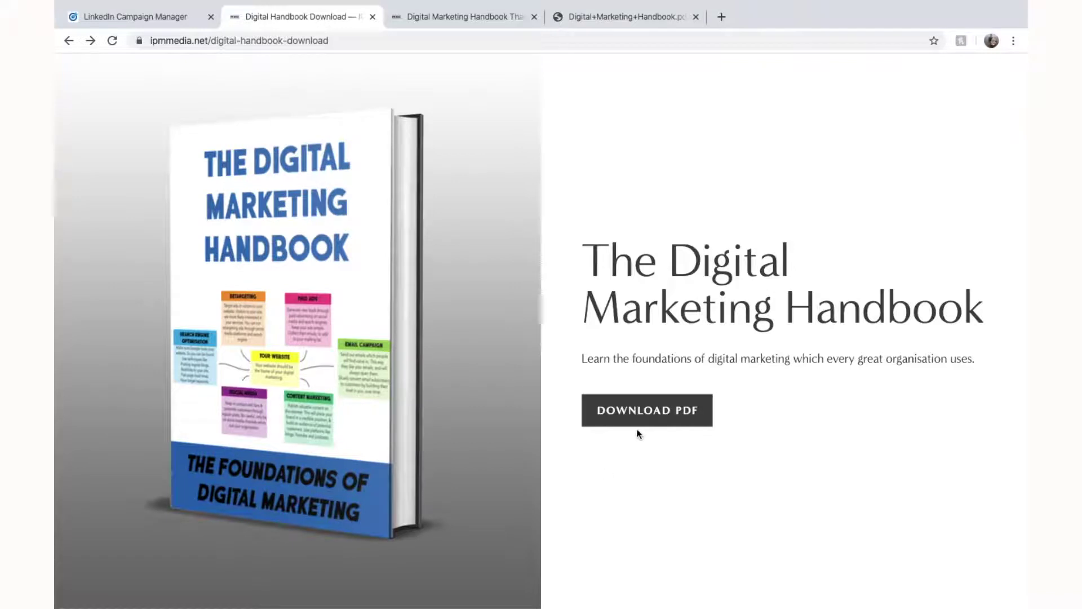
pyautogui.click(633, 412)
pyautogui.click(479, 322)
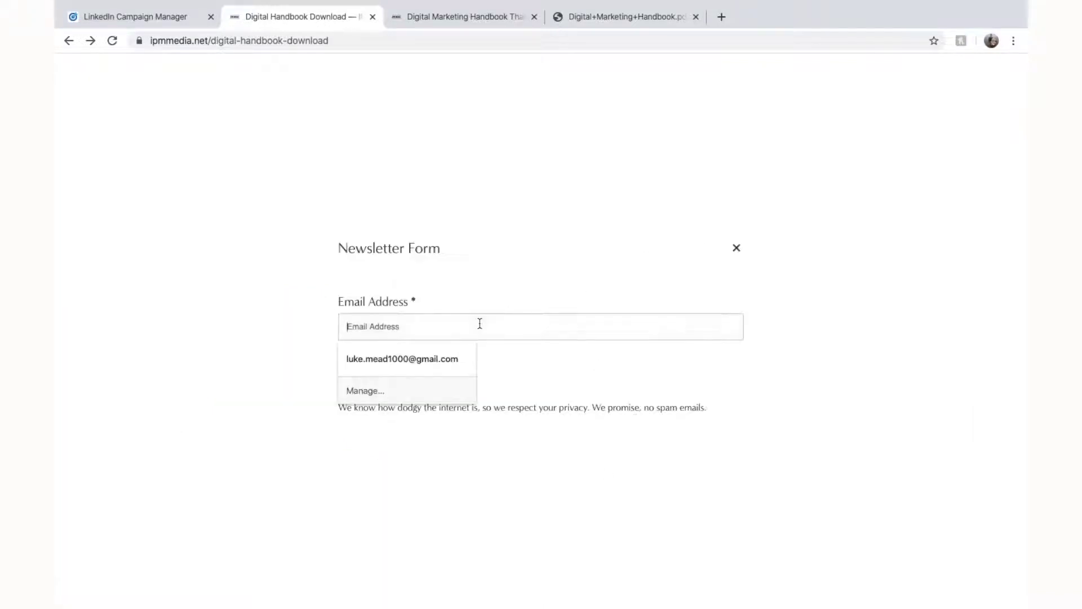
pyautogui.click(448, 16)
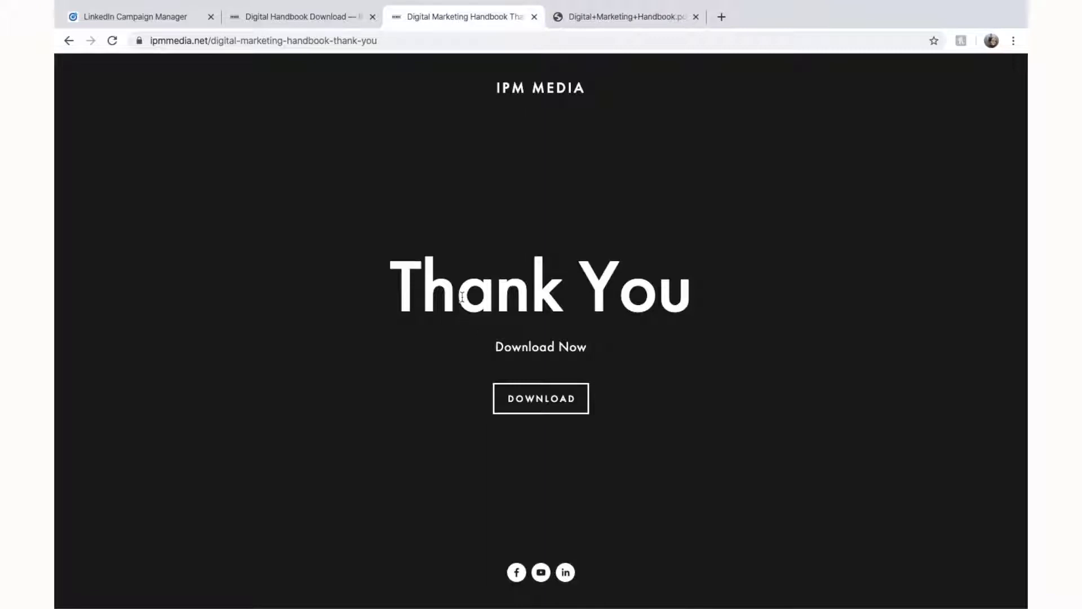
pyautogui.click(342, 42)
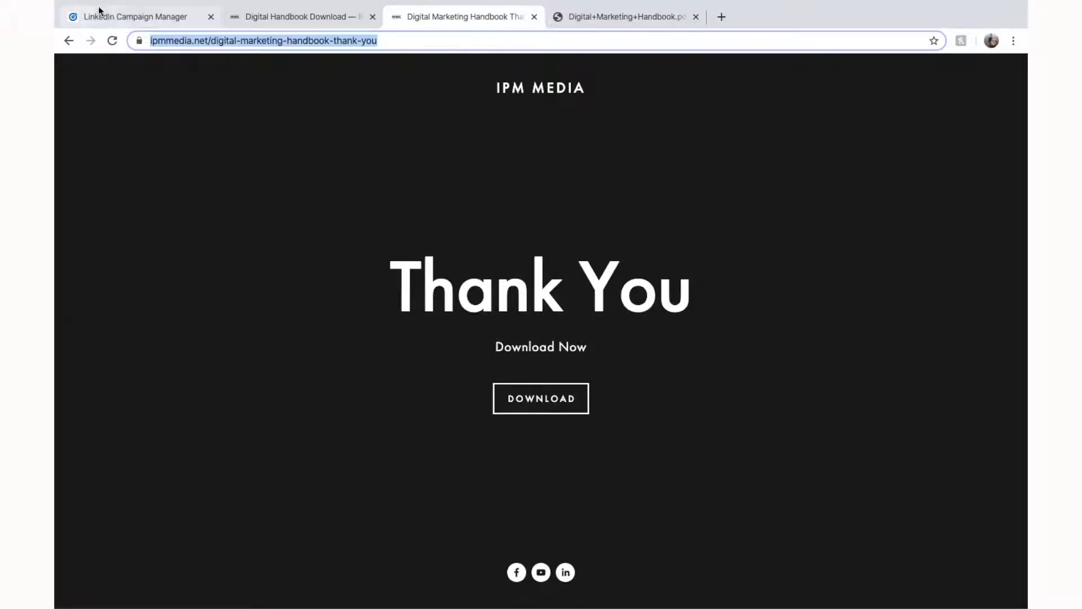
pyautogui.click(298, 17)
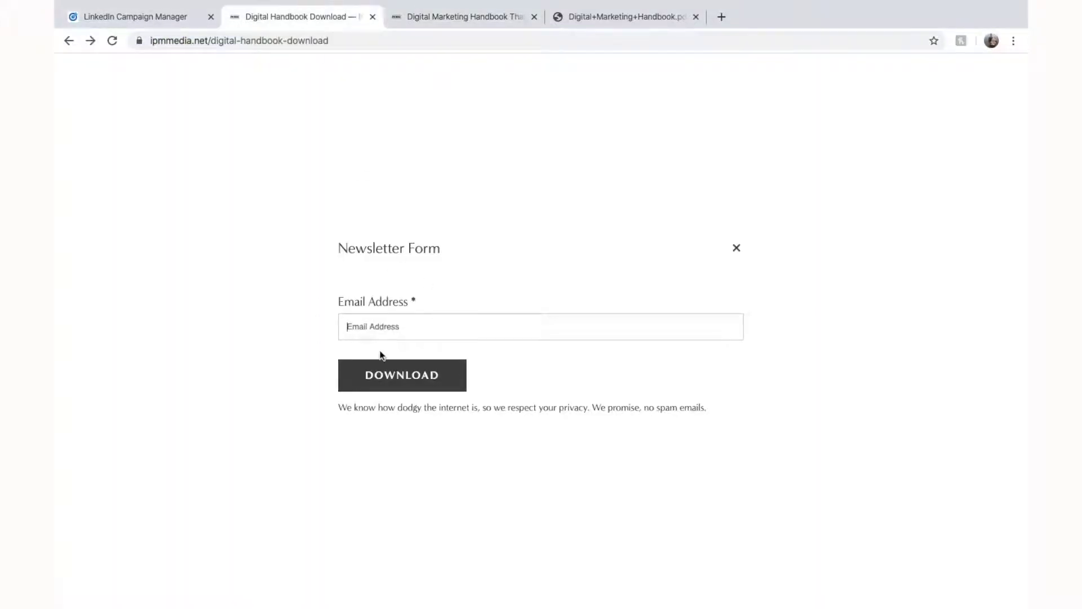
pyautogui.click(579, 27)
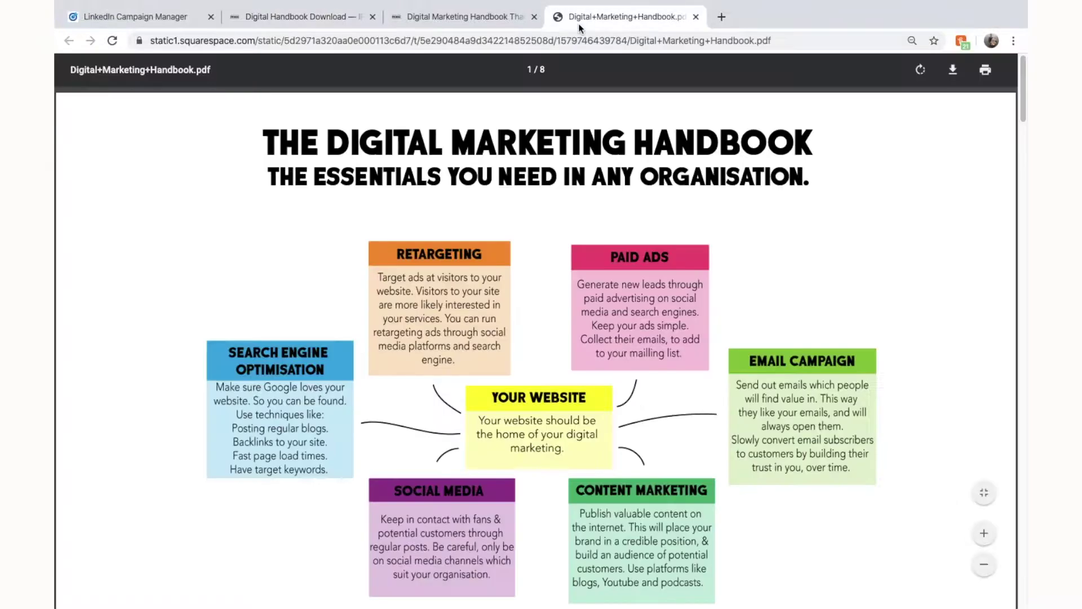
pyautogui.scroll(-10, 573, 313)
pyautogui.scroll(10, 570, 279)
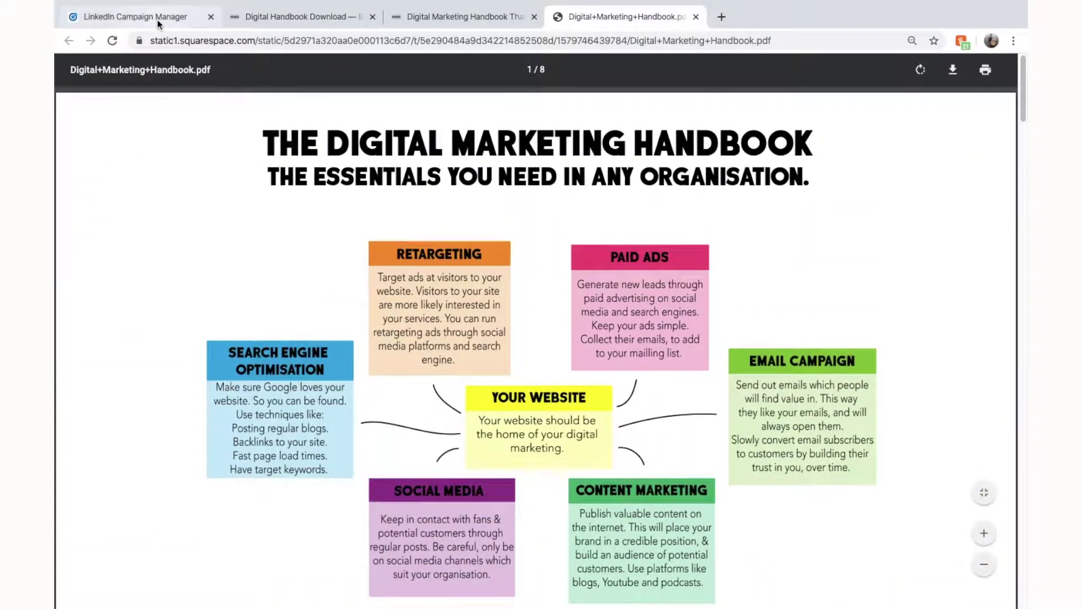
pyautogui.click(158, 19)
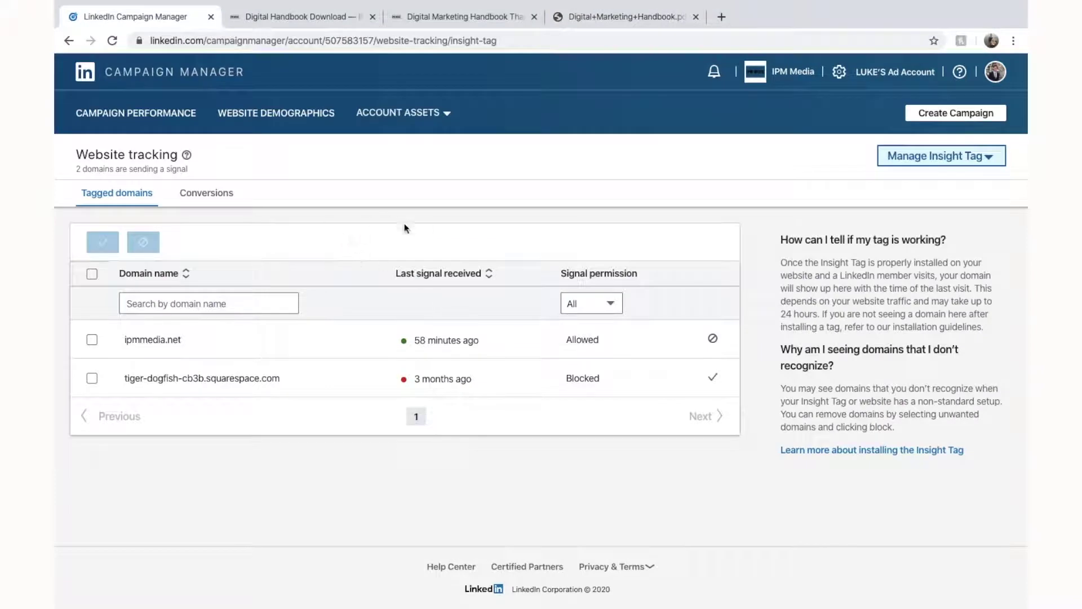
# Reach the Conversions list through Account Assets and start creating a new conversion.
pyautogui.click(416, 116)
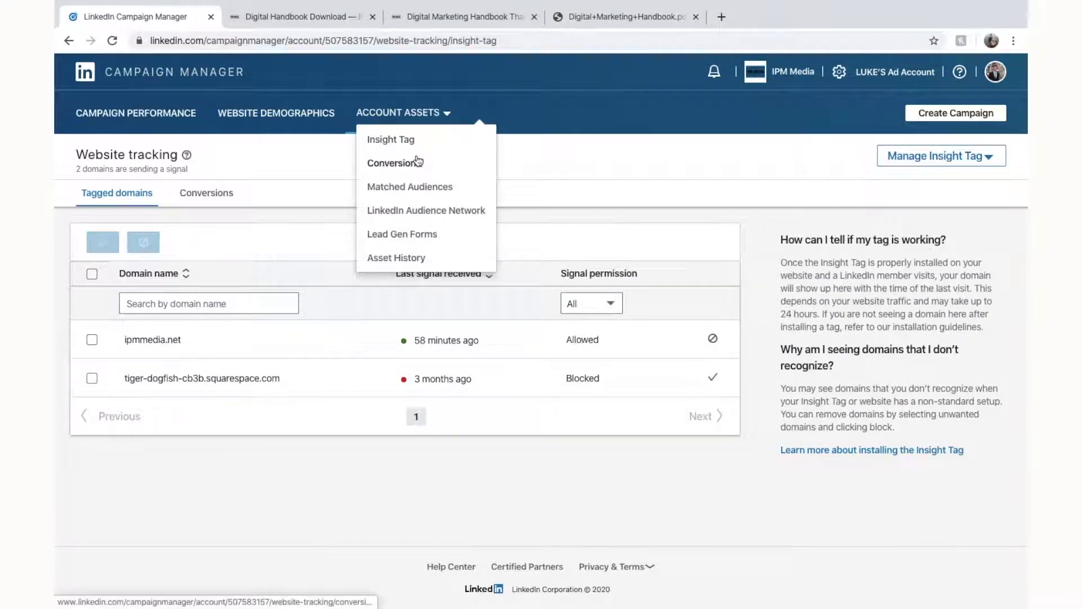
pyautogui.click(417, 163)
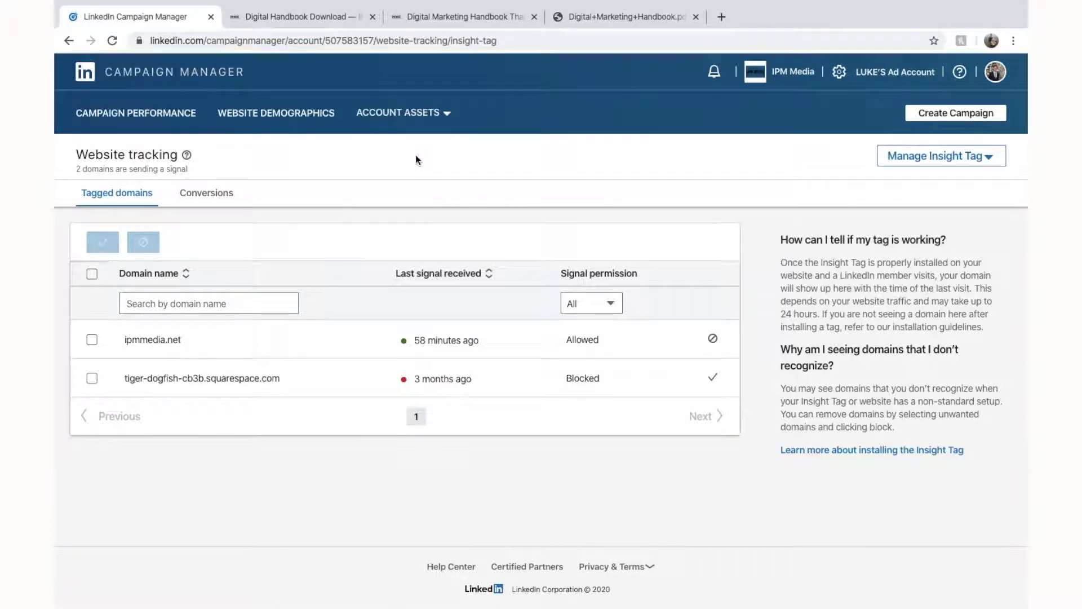
pyautogui.click(418, 119)
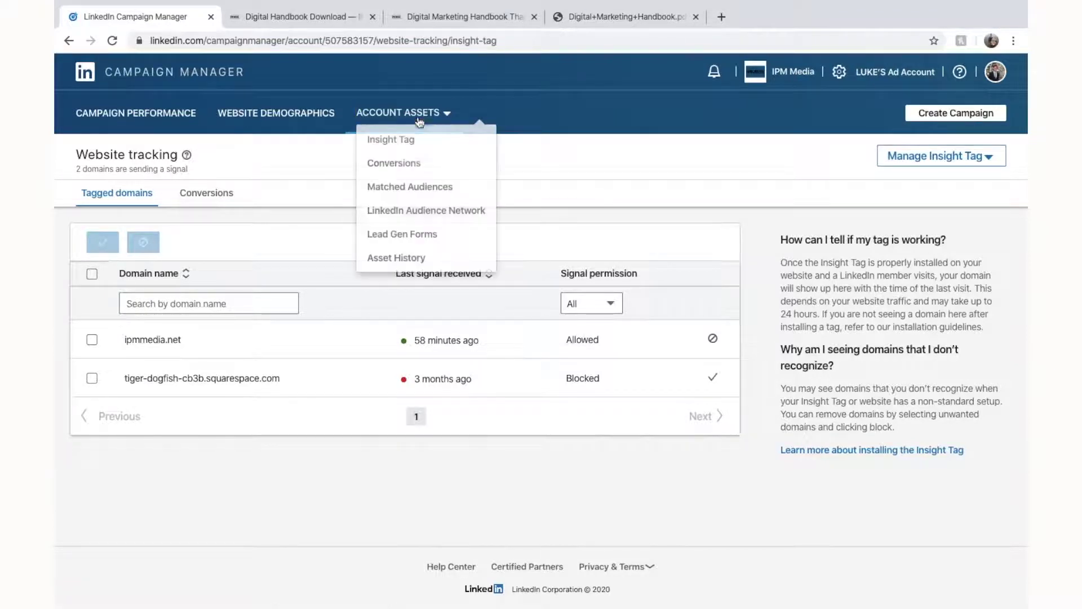
pyautogui.click(418, 163)
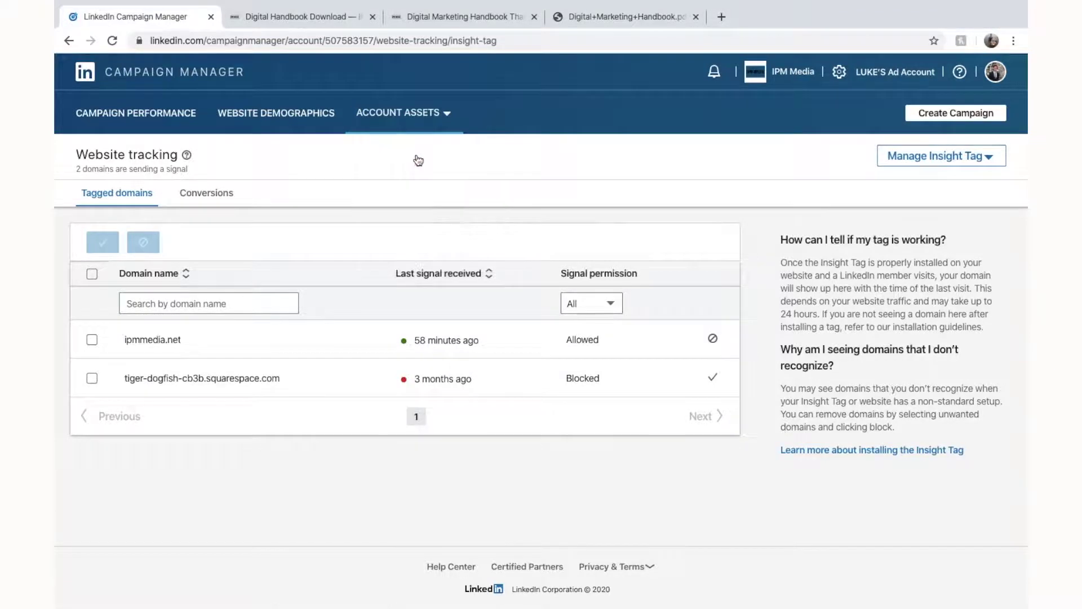
pyautogui.click(433, 115)
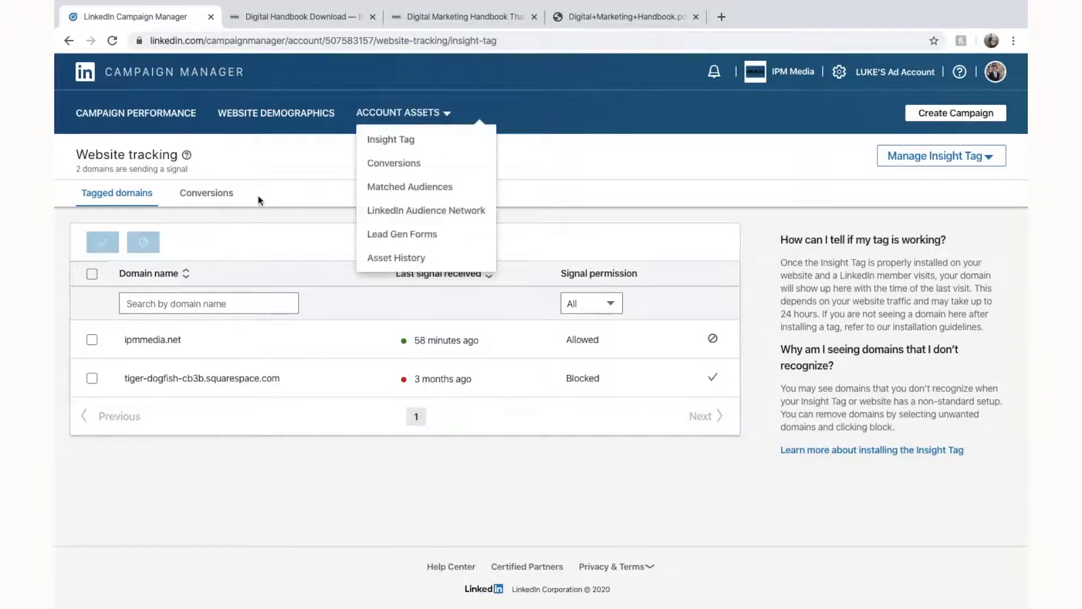
pyautogui.click(207, 194)
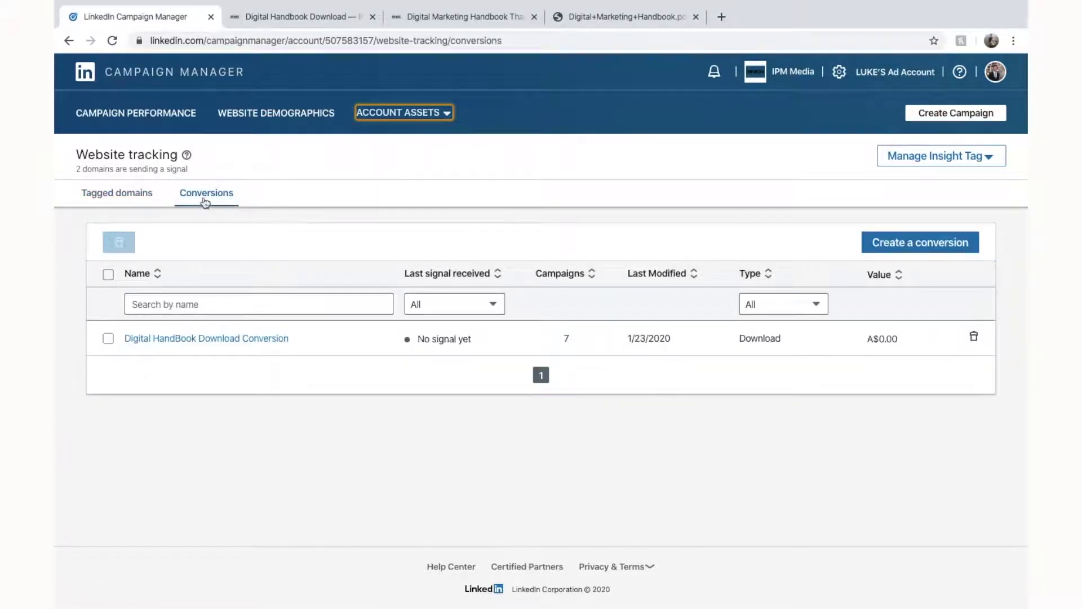
pyautogui.click(907, 242)
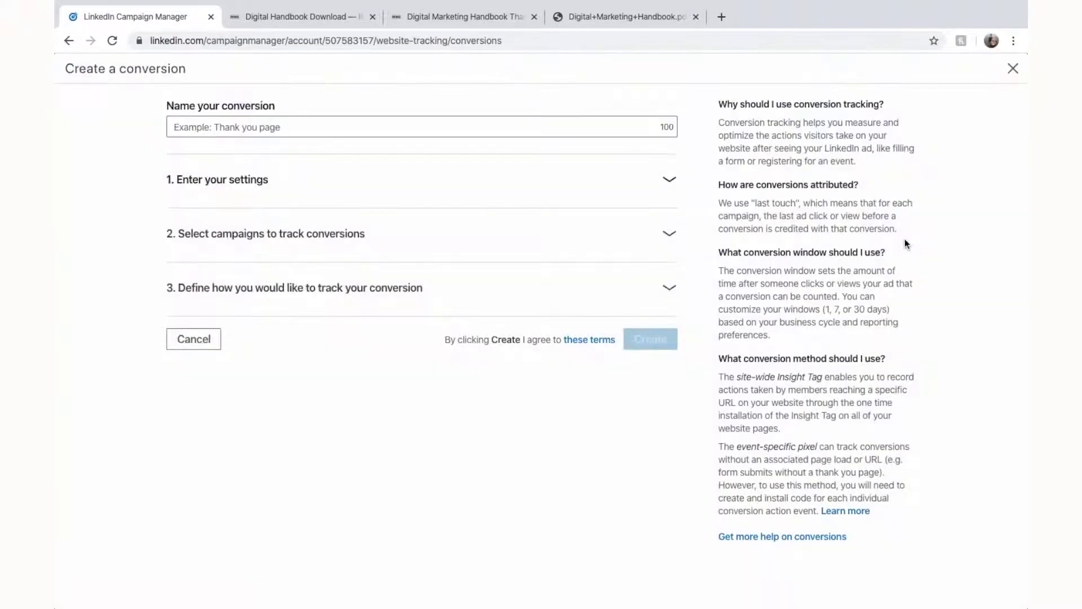
# Name the new conversion 'Digital Handbook Download 2'.
pyautogui.click(418, 122)
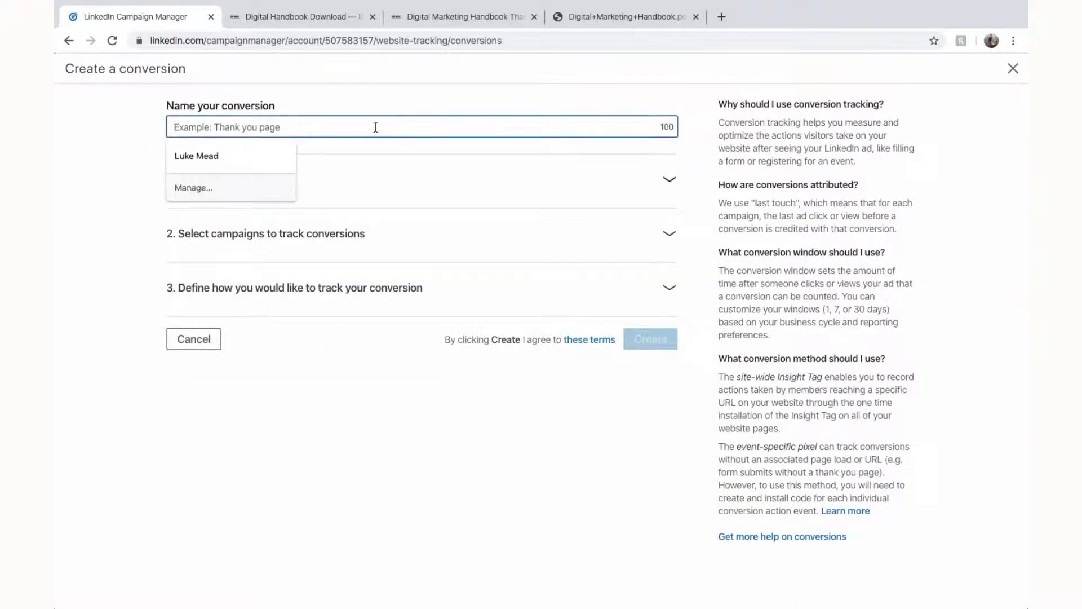
pyautogui.write('Digita')
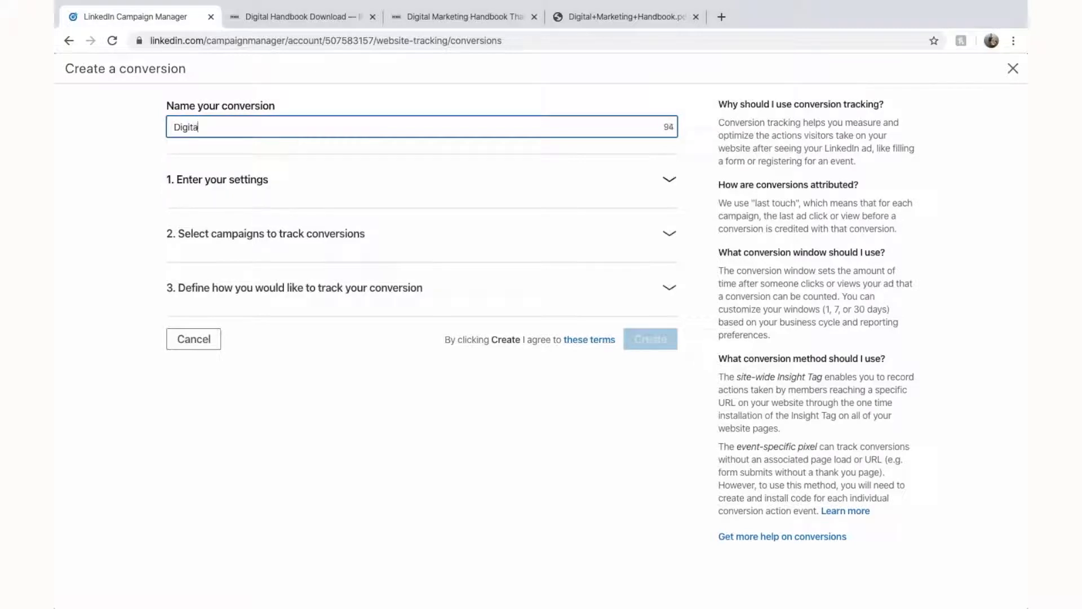
pyautogui.write('l Handbook Down')
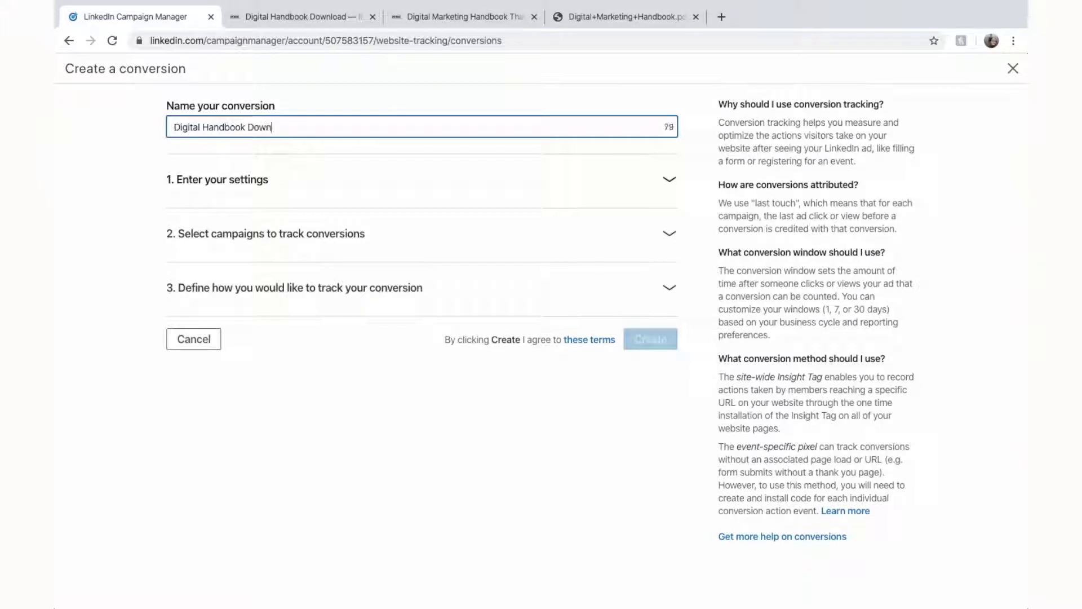
pyautogui.write('load 2')
# Set the conversion type to Lead, then view the handbook download page without its newsletter popup.
pyautogui.click(342, 181)
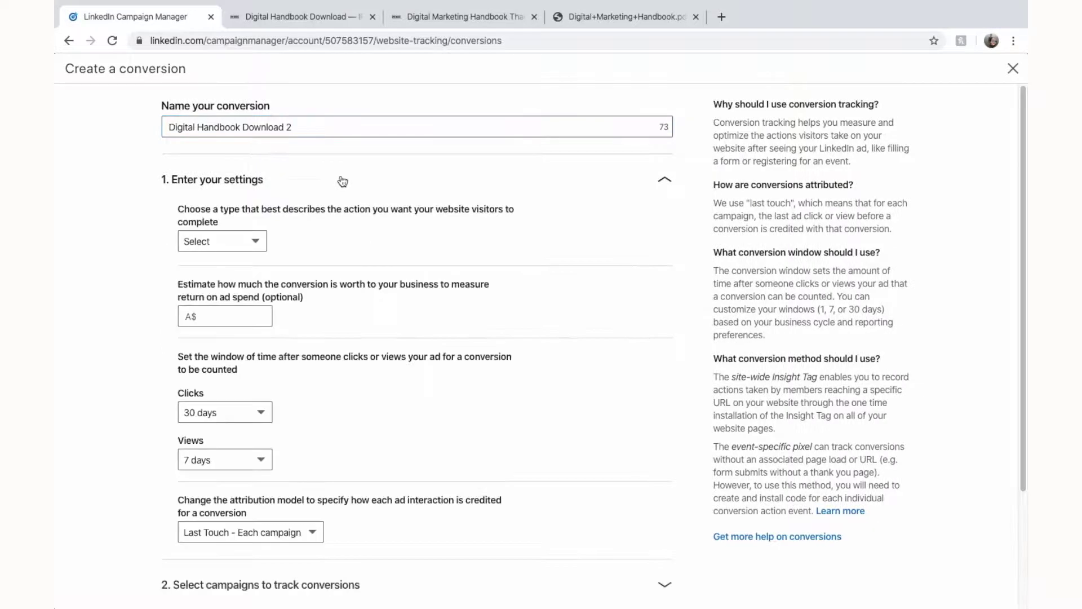
pyautogui.click(236, 239)
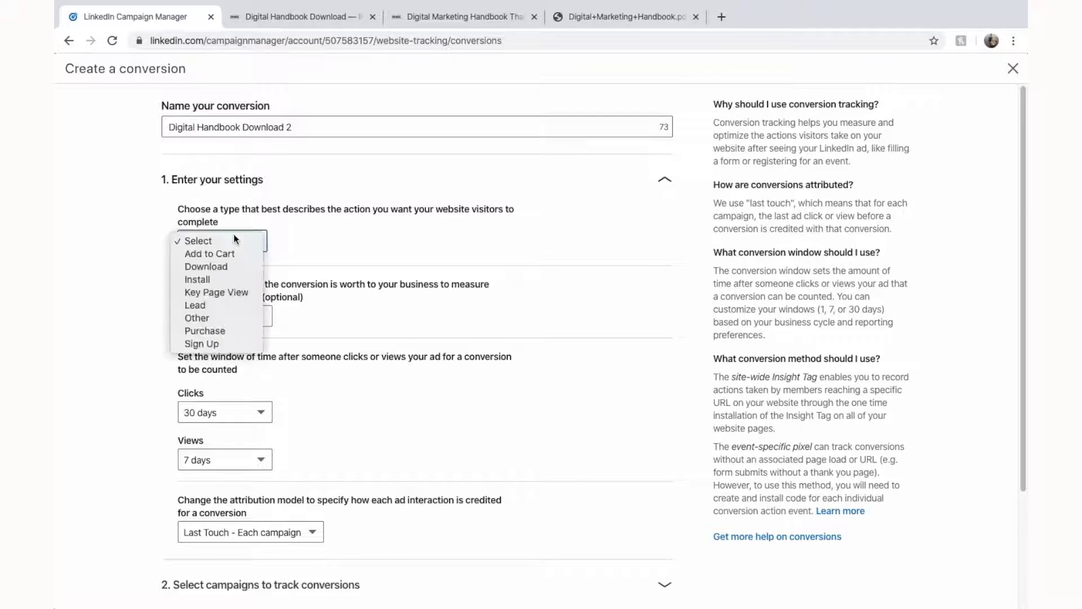
pyautogui.click(223, 304)
pyautogui.scroll(-1, 272, 283)
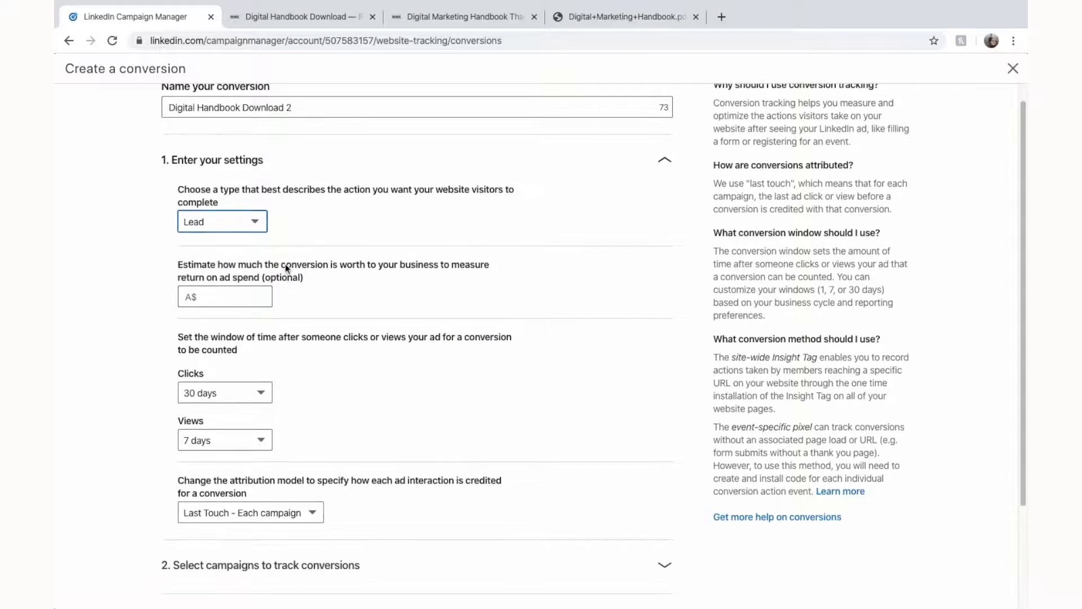
pyautogui.tripleClick(286, 268)
pyautogui.click(319, 287)
pyautogui.click(320, 21)
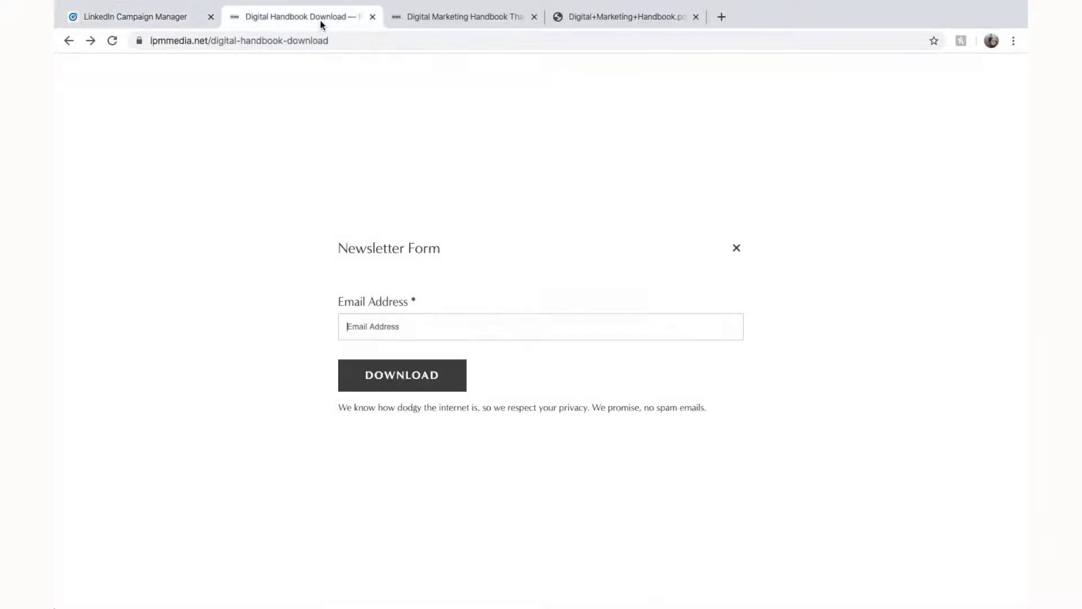
pyautogui.click(737, 247)
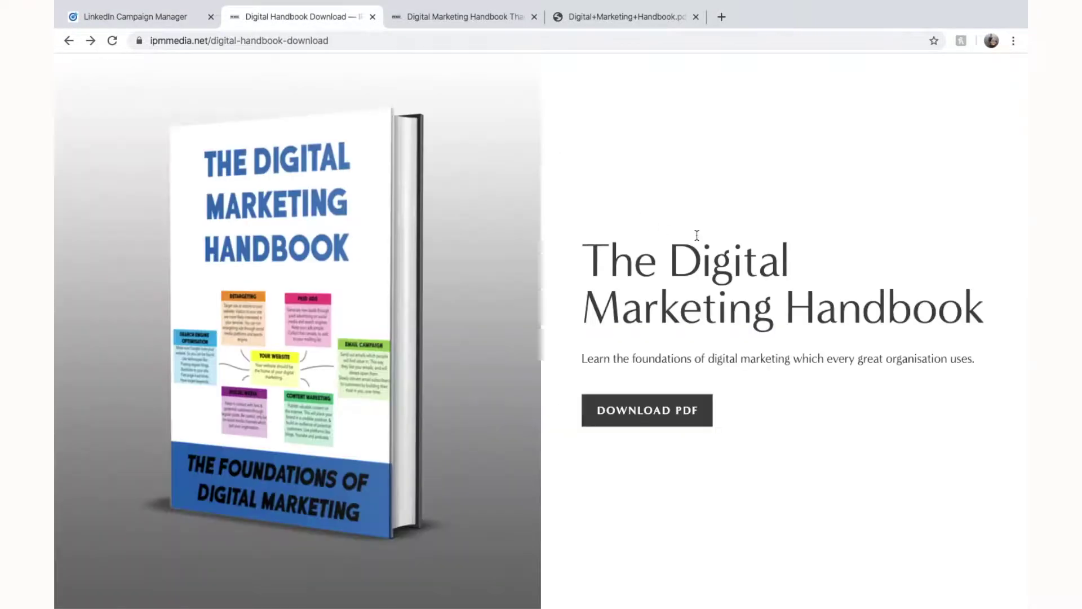
# Back on the conversion form, focus the optional value field and compare with the handbook page.
pyautogui.click(168, 15)
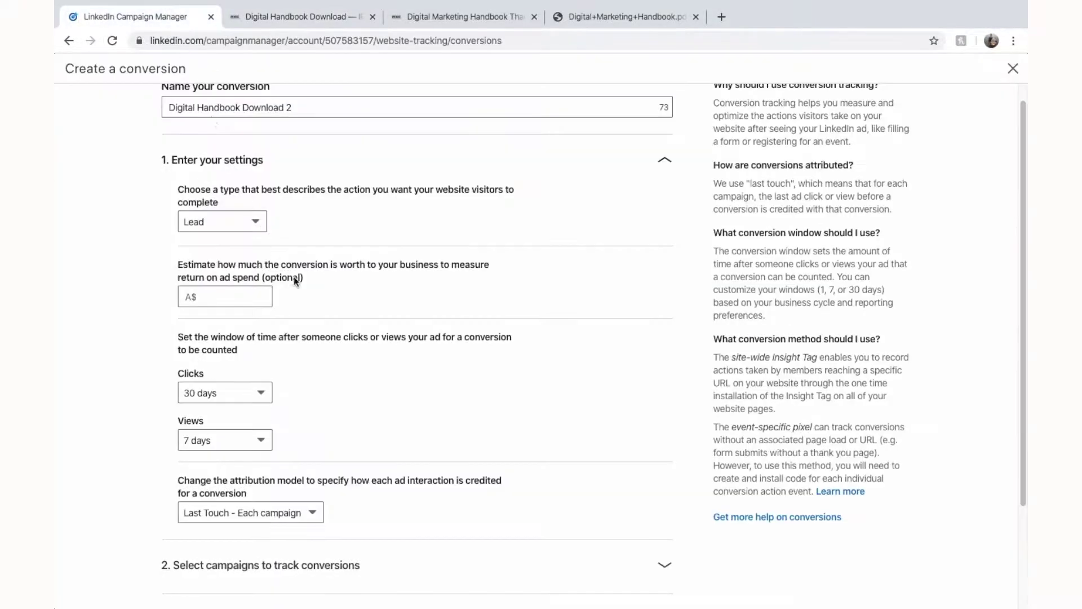
pyautogui.click(234, 302)
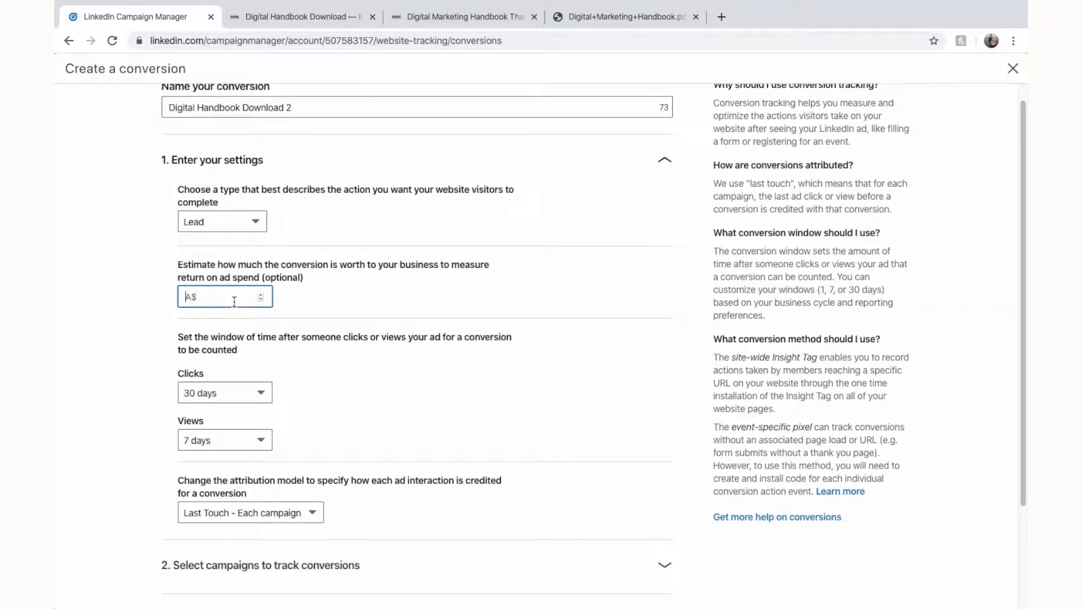
pyautogui.click(259, 25)
pyautogui.click(181, 17)
pyautogui.click(313, 17)
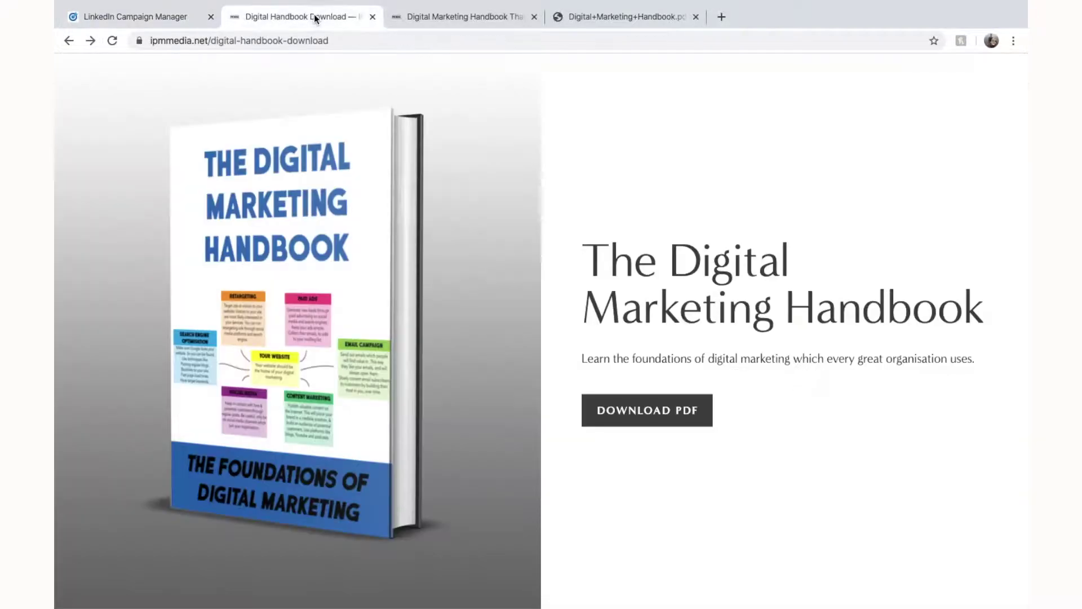
pyautogui.click(114, 20)
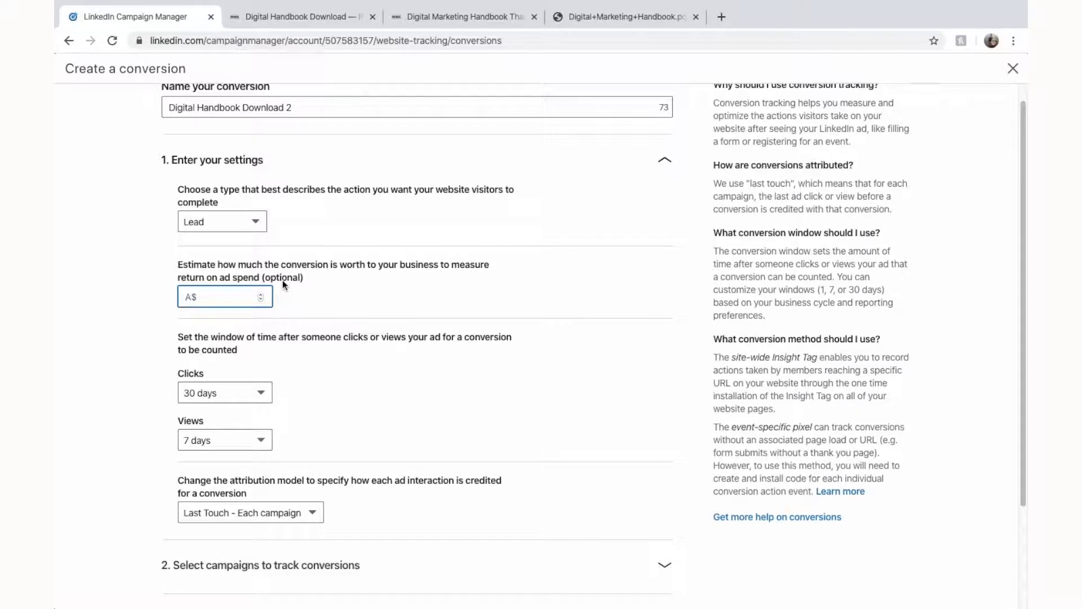
# Review the 30-day click window, 7-day view window and Last Touch - Each campaign attribution.
pyautogui.scroll(-1, 235, 303)
pyautogui.scroll(-1, 236, 302)
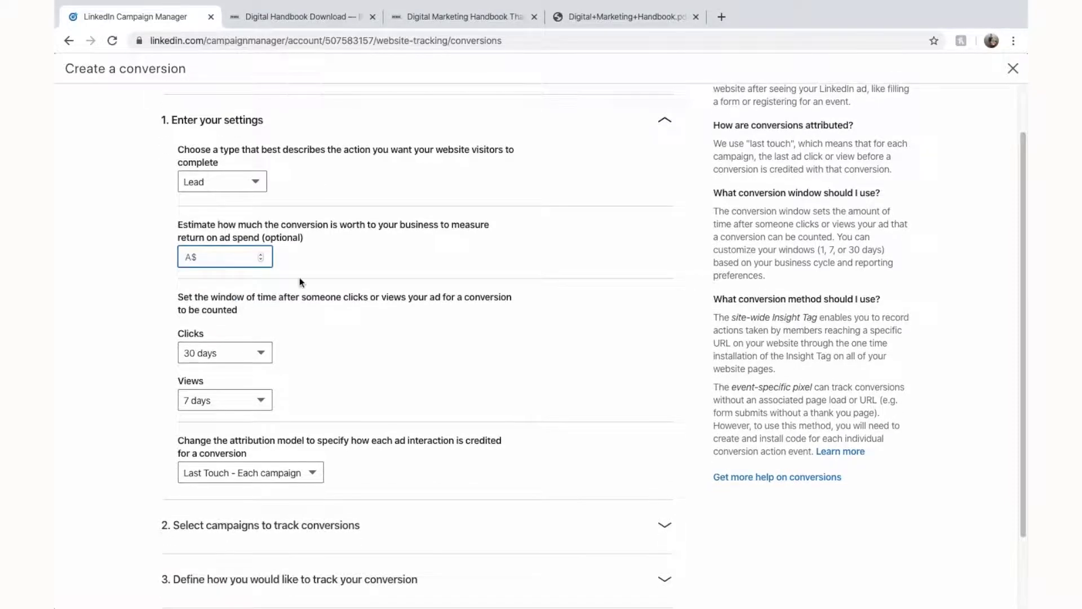
pyautogui.scroll(-2, 300, 277)
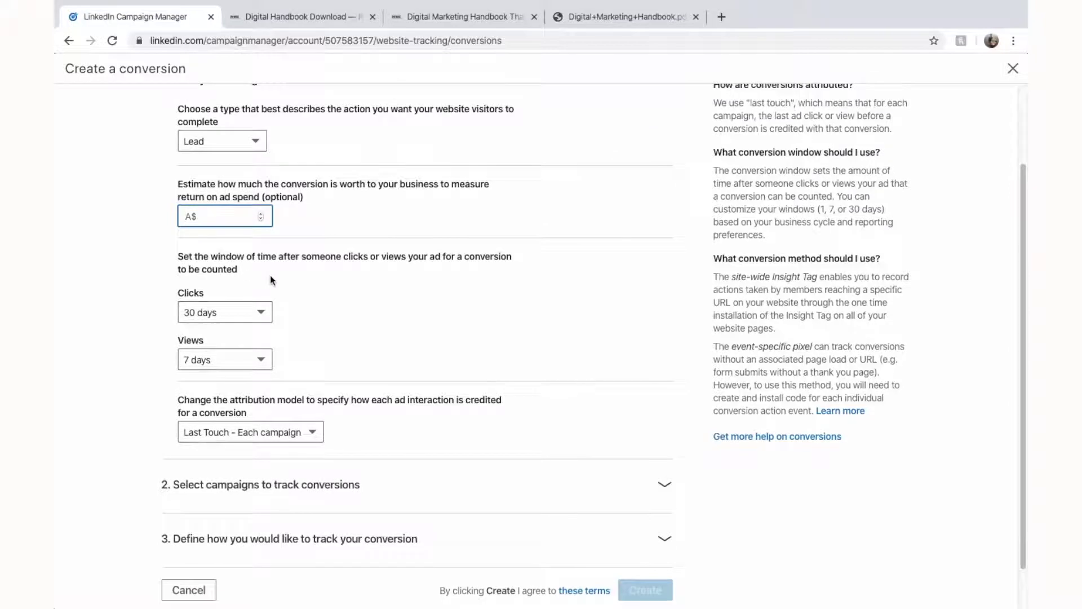
pyautogui.moveTo(251, 268); pyautogui.dragTo(176, 255)
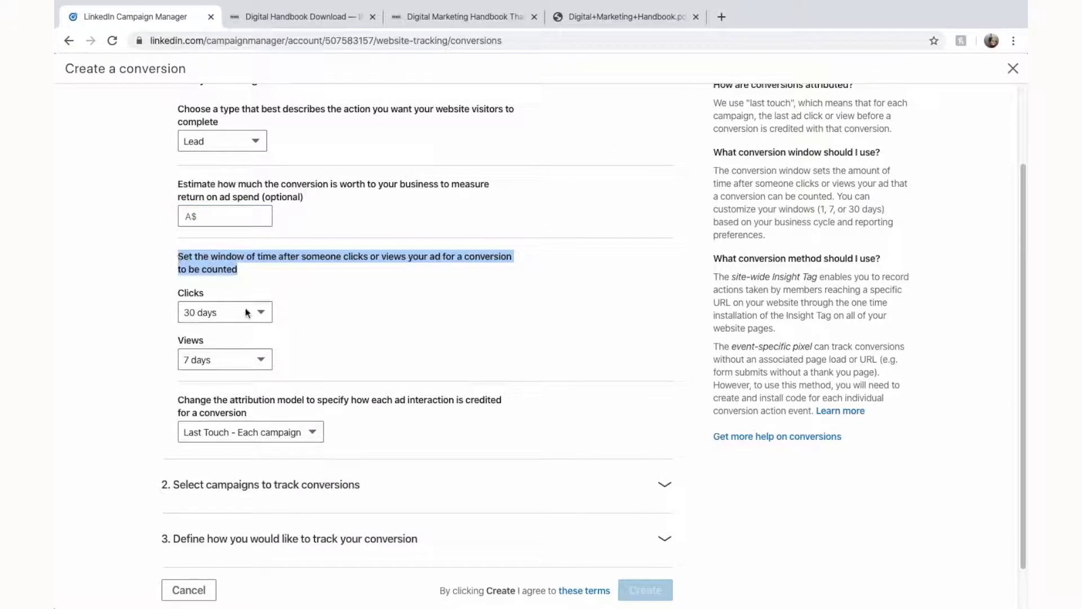
pyautogui.click(351, 322)
pyautogui.scroll(-1, 352, 321)
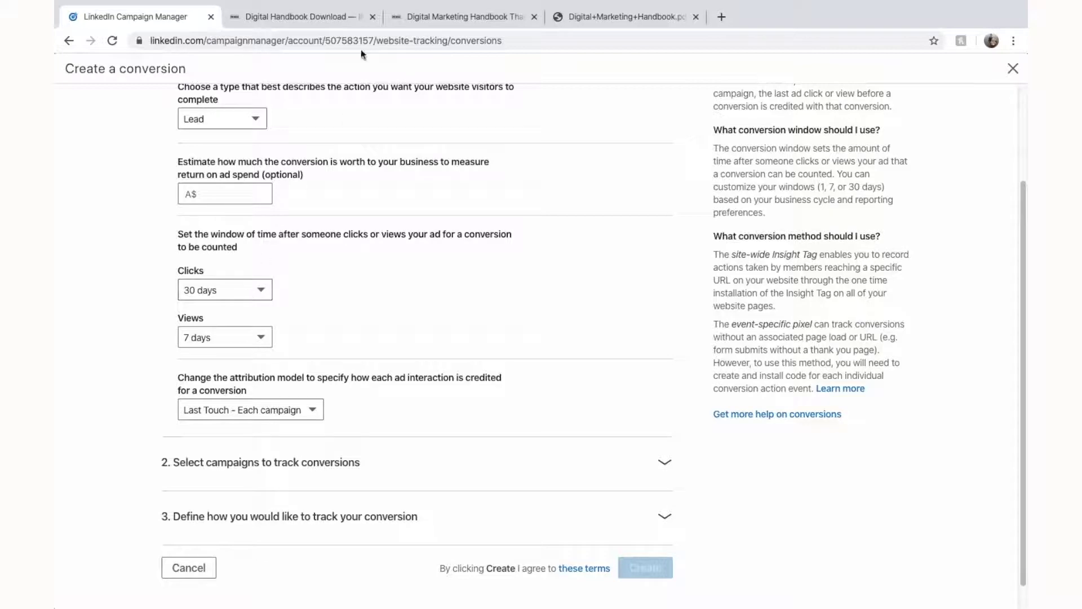
pyautogui.click(322, 17)
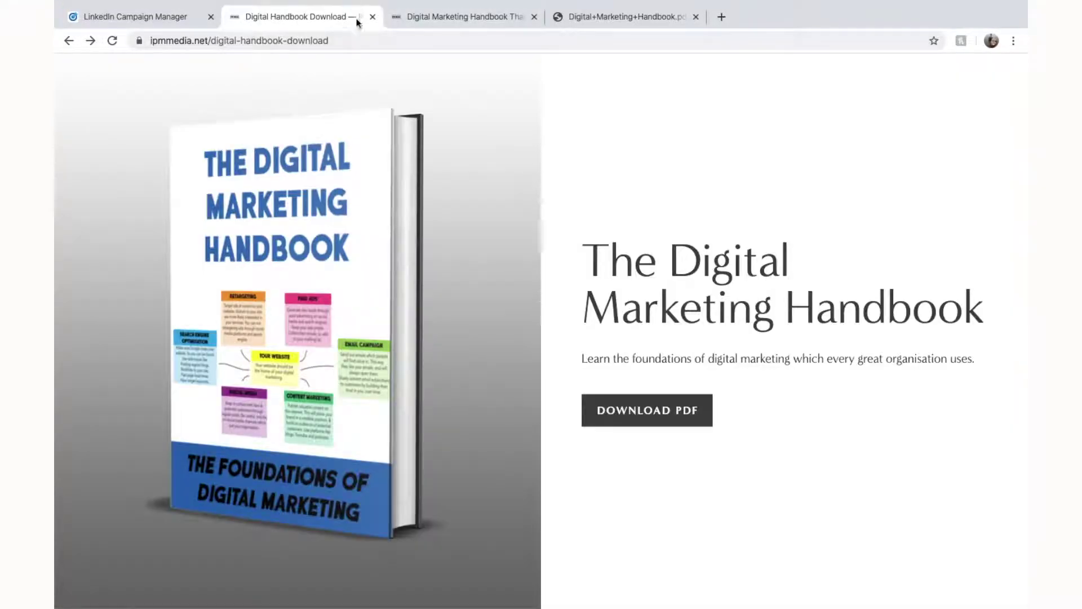
pyautogui.click(121, 19)
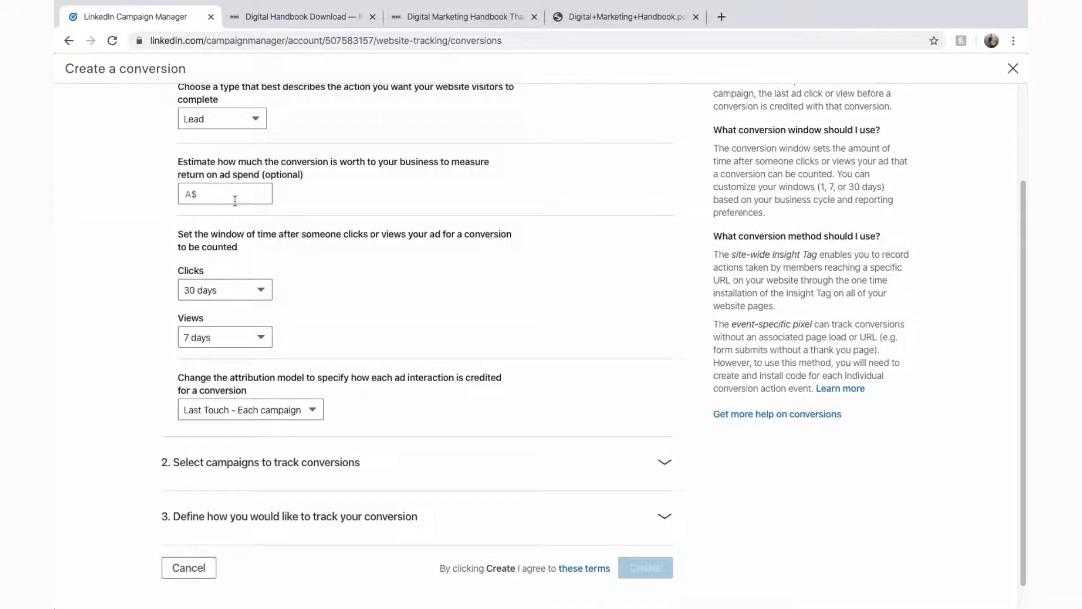
pyautogui.scroll(-1, 330, 353)
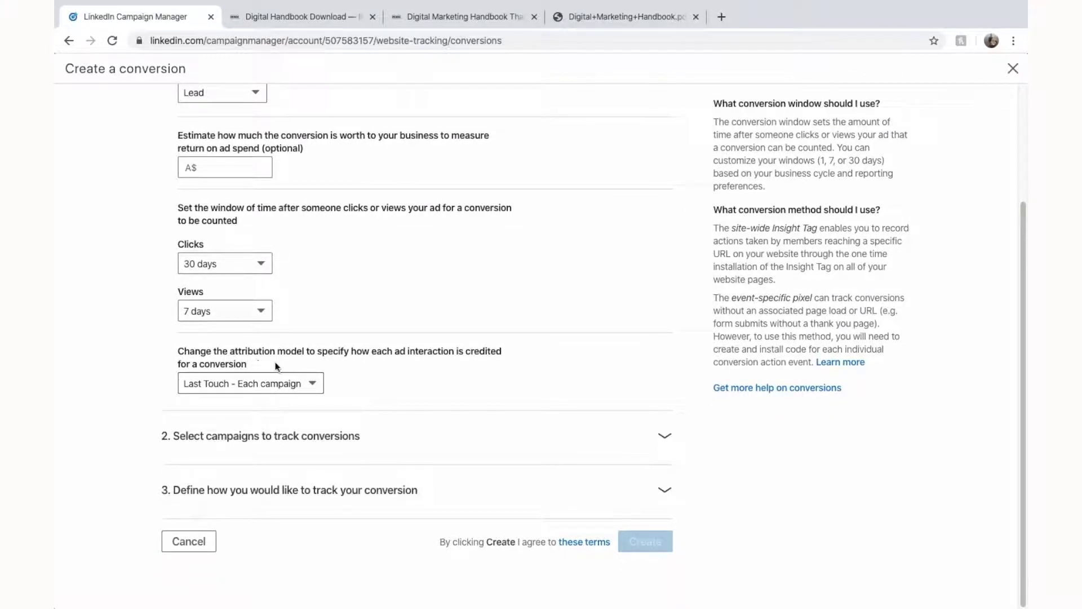
# Check the attribution options, then compare the handbook download and thank-you pages.
pyautogui.click(307, 383)
pyautogui.click(304, 379)
pyautogui.scroll(1, 480, 308)
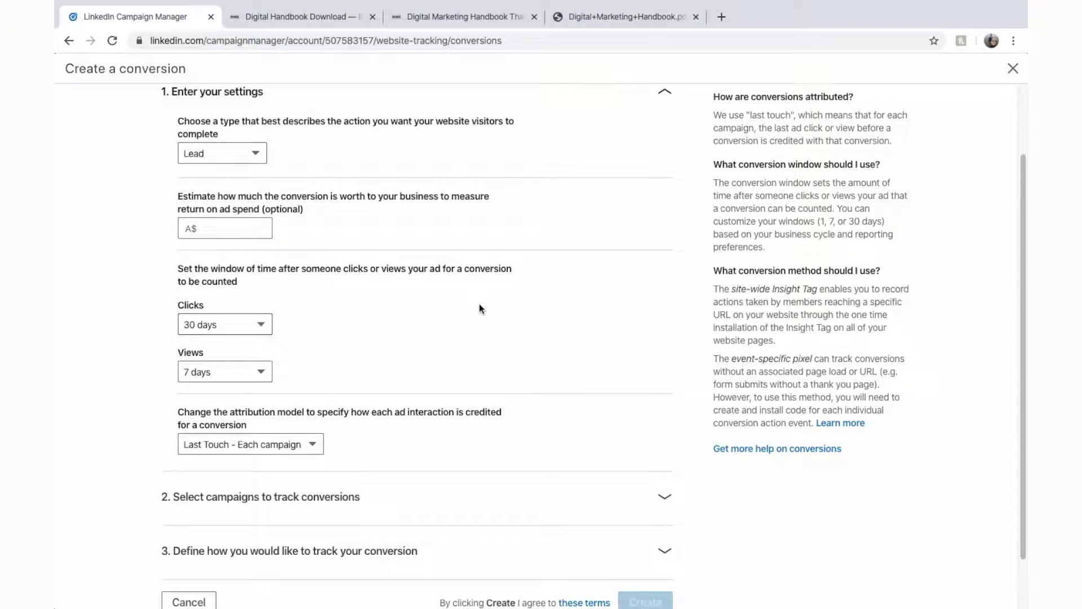
pyautogui.click(320, 16)
pyautogui.click(442, 17)
pyautogui.click(282, 22)
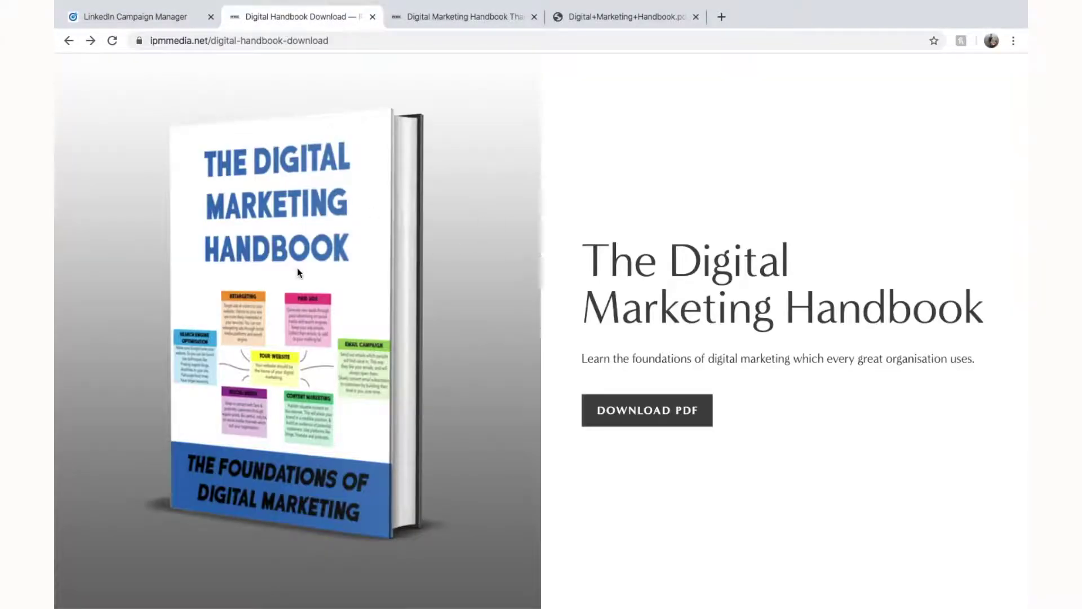
pyautogui.click(155, 22)
pyautogui.click(291, 21)
pyautogui.click(186, 22)
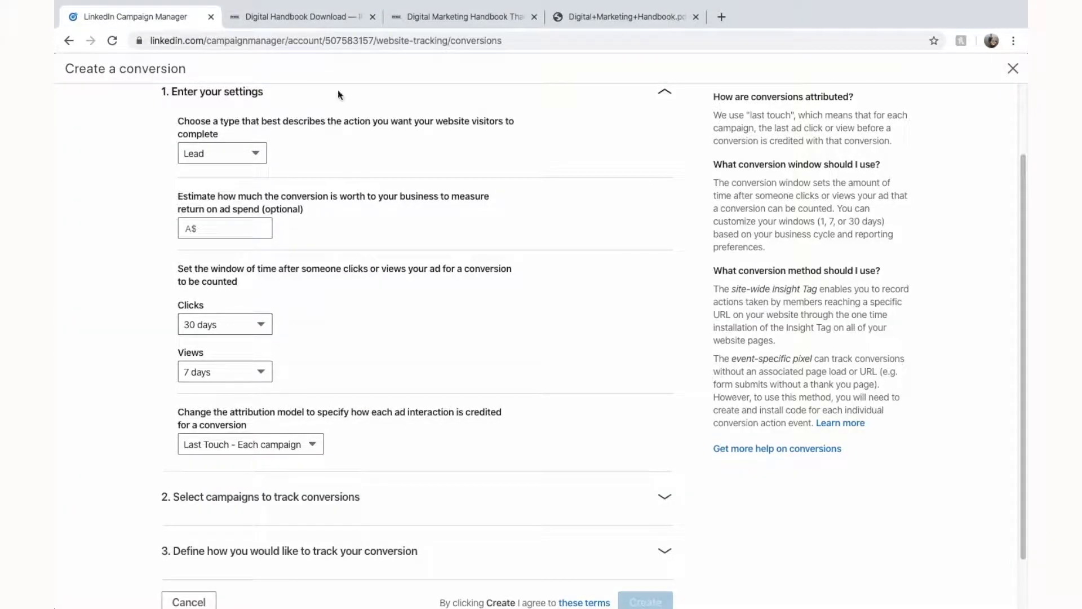
pyautogui.click(341, 21)
pyautogui.click(154, 26)
pyautogui.scroll(-1, 341, 384)
# Choose Last Touch - Last campaign as the attribution model and expand the campaign list.
pyautogui.click(305, 406)
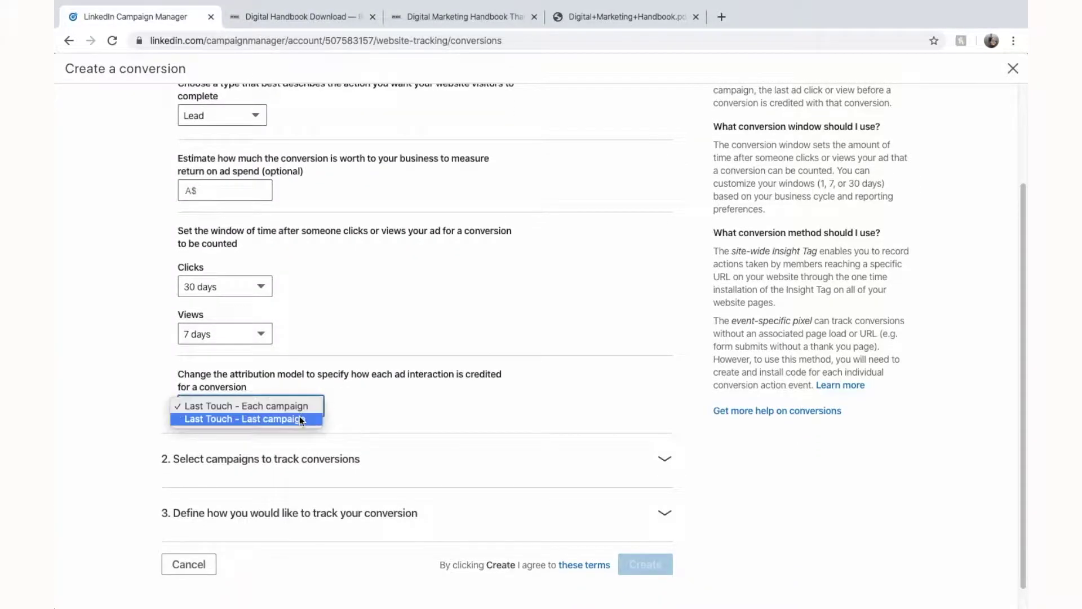
pyautogui.click(300, 418)
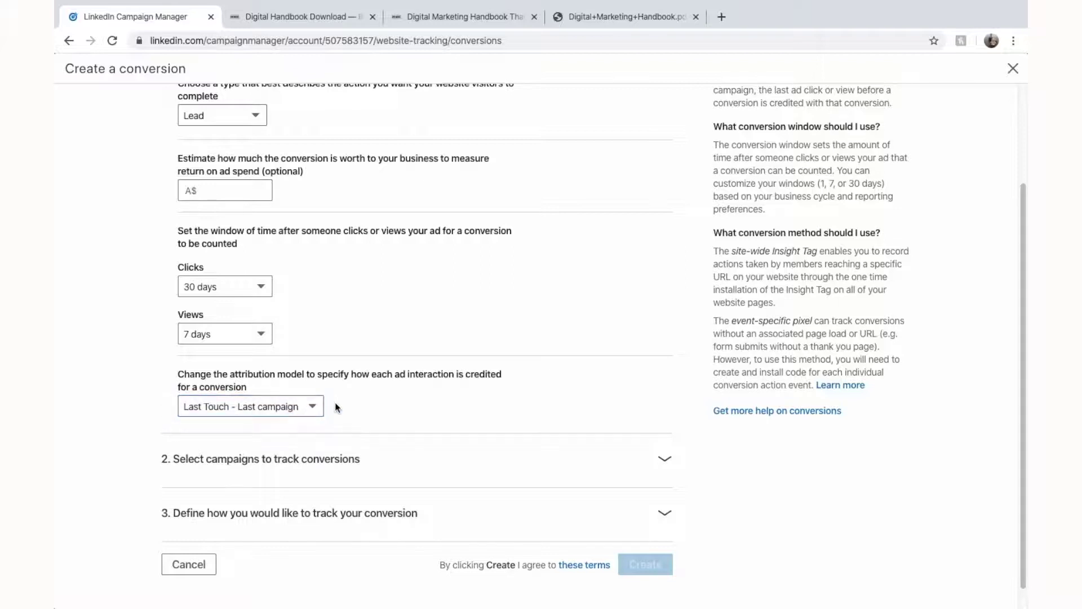
pyautogui.click(293, 401)
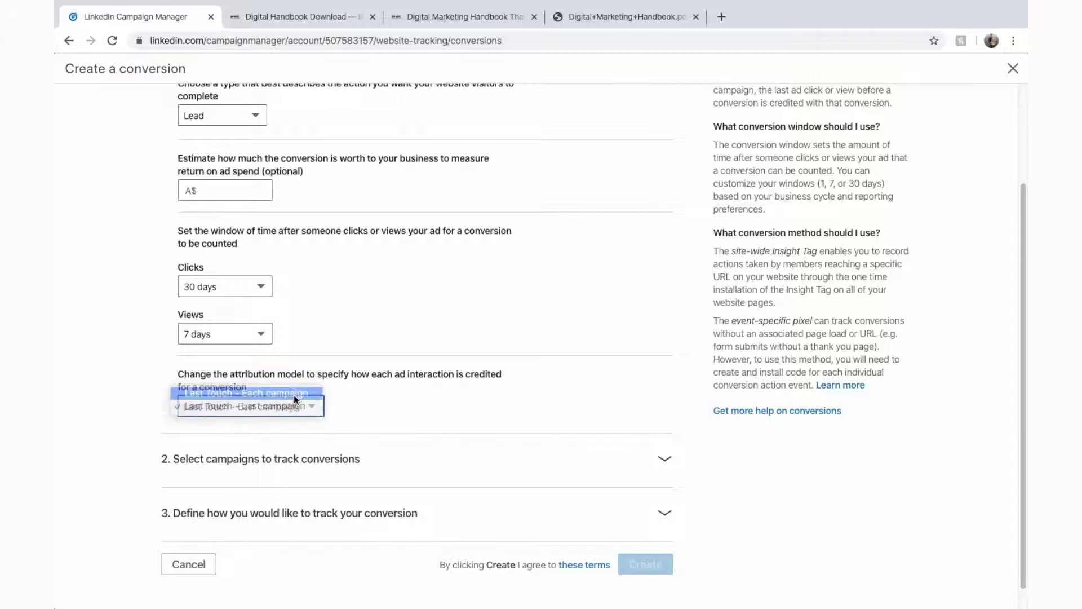
pyautogui.click(293, 394)
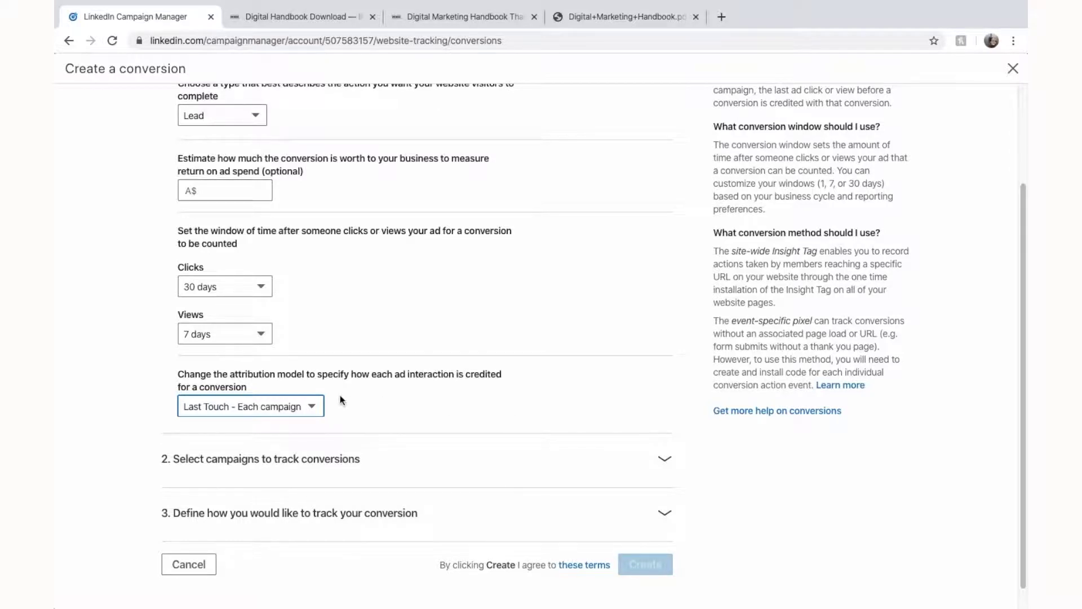
pyautogui.click(311, 401)
pyautogui.click(299, 421)
pyautogui.scroll(-1, 405, 376)
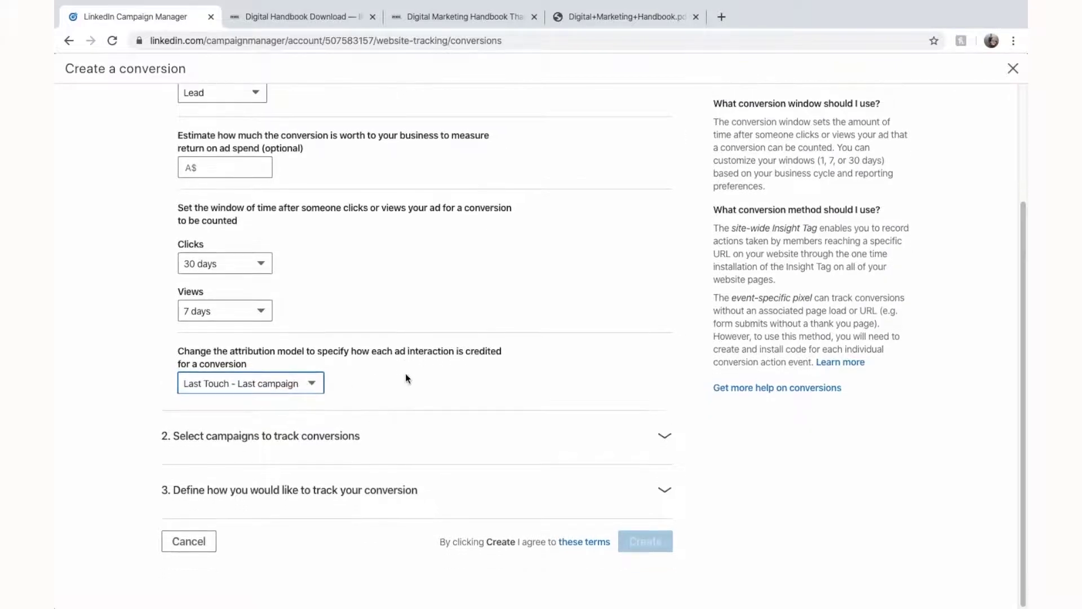
pyautogui.click(451, 443)
# Select all six campaigns with the select-all checkbox and expand the tracking-method section.
pyautogui.scroll(-5, 468, 442)
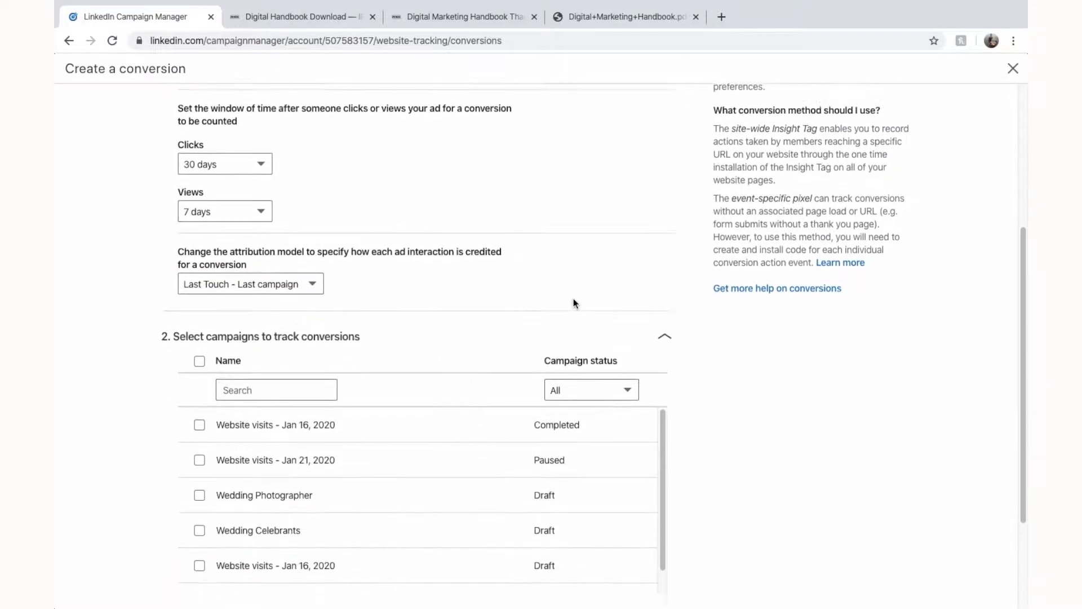
pyautogui.scroll(-1, 508, 382)
pyautogui.click(199, 298)
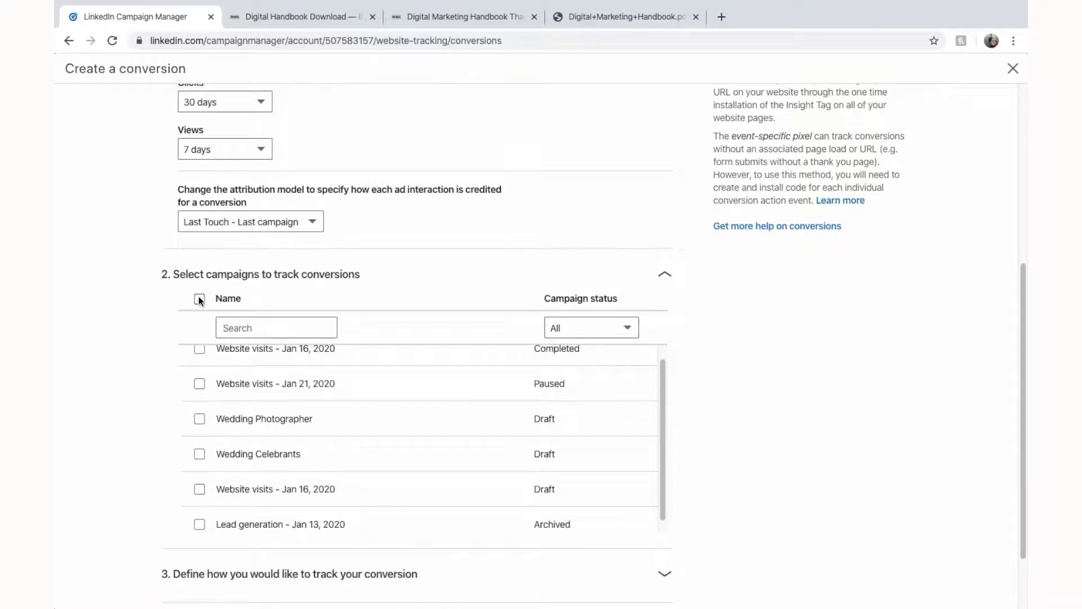
pyautogui.scroll(-1, 346, 445)
pyautogui.scroll(-3, 757, 436)
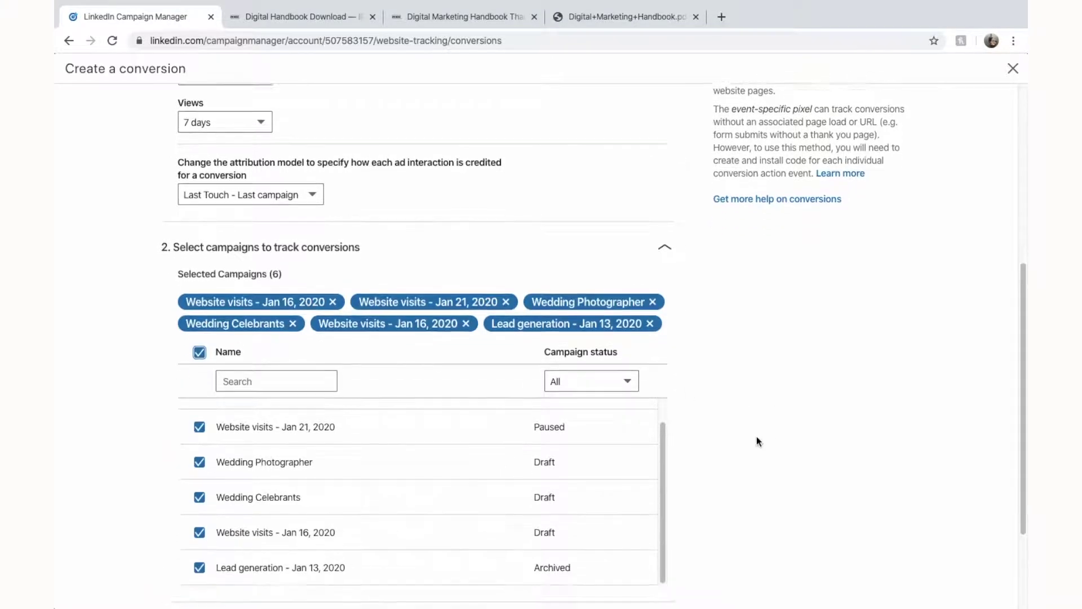
pyautogui.scroll(-2, 612, 438)
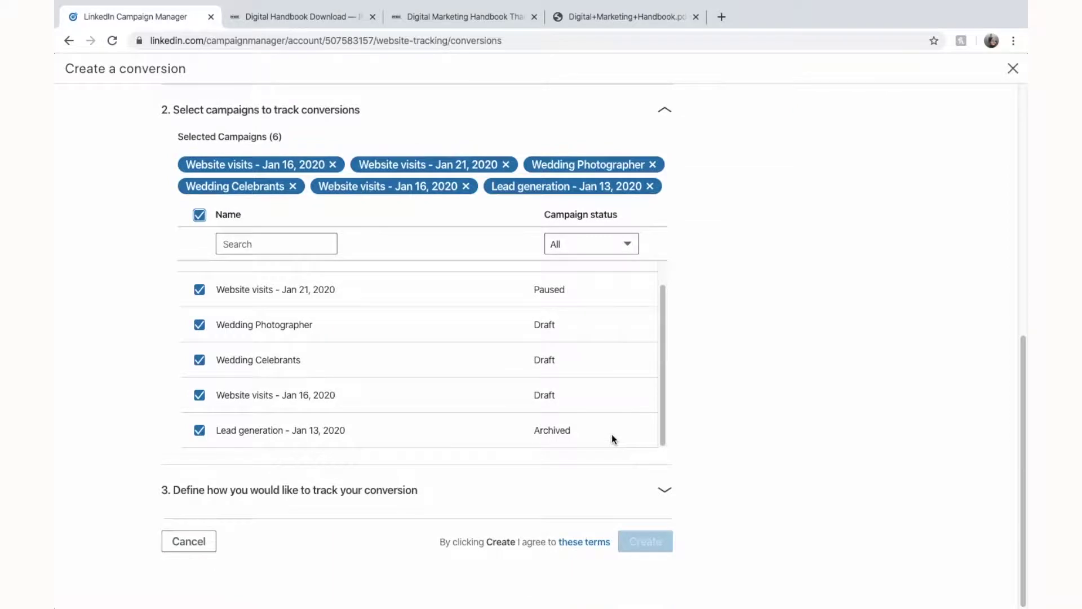
pyautogui.click(199, 215)
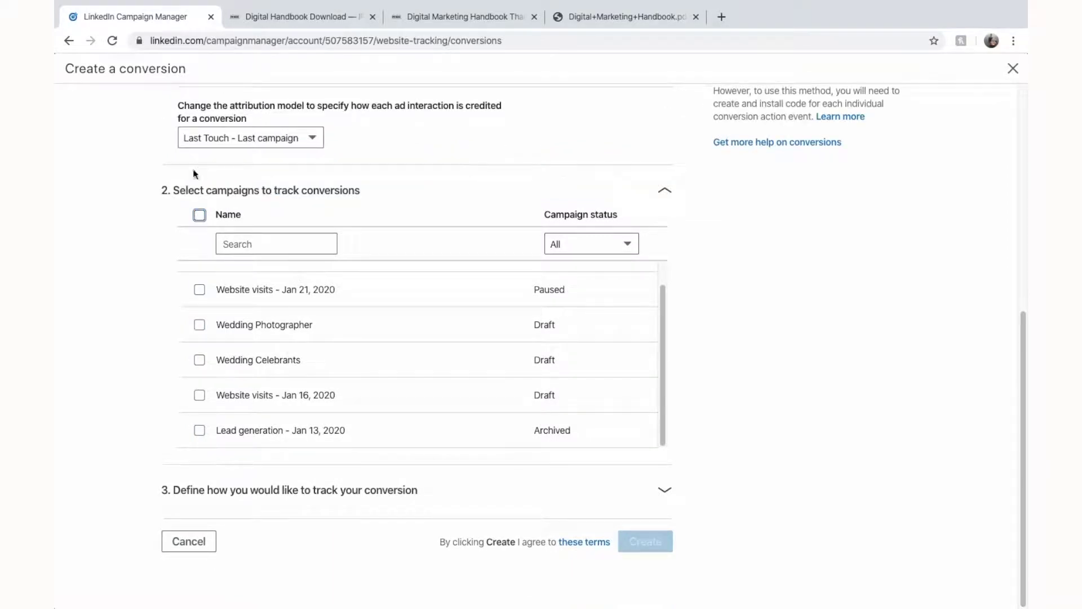
pyautogui.click(199, 215)
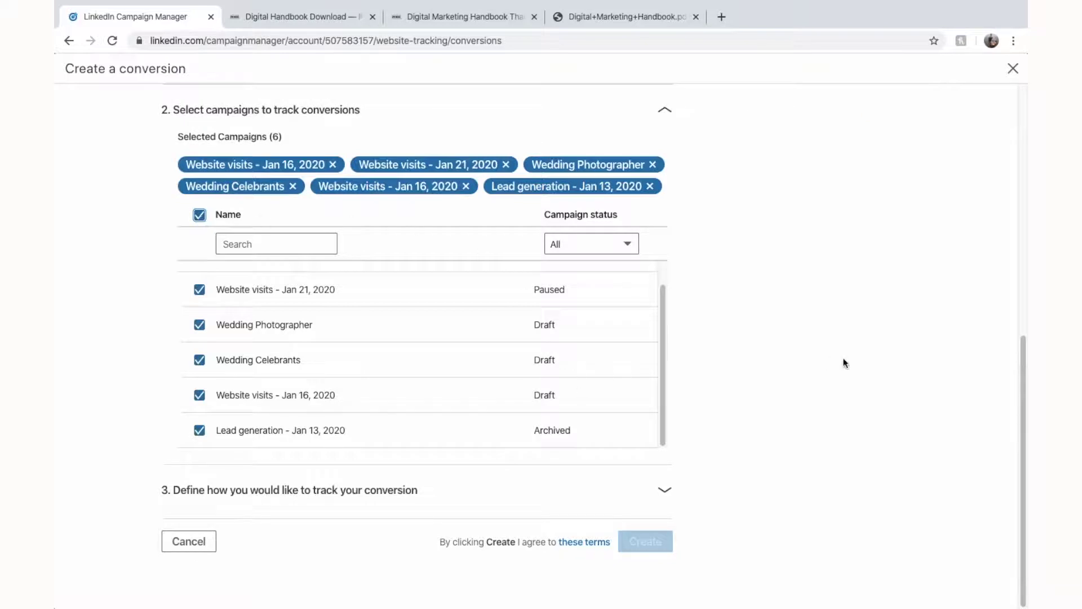
pyautogui.click(507, 496)
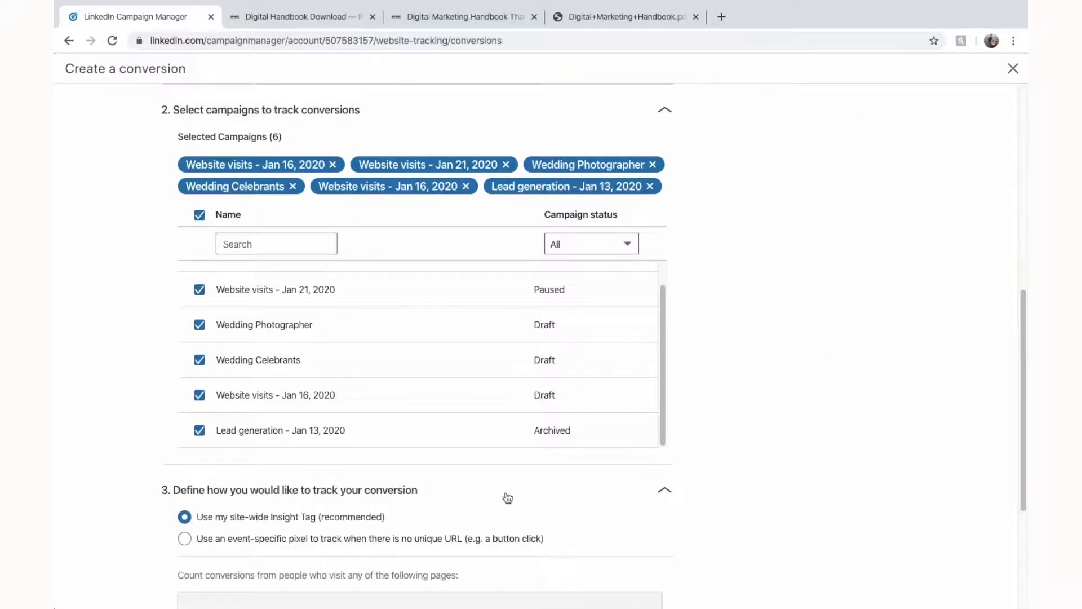
pyautogui.scroll(-4, 531, 455)
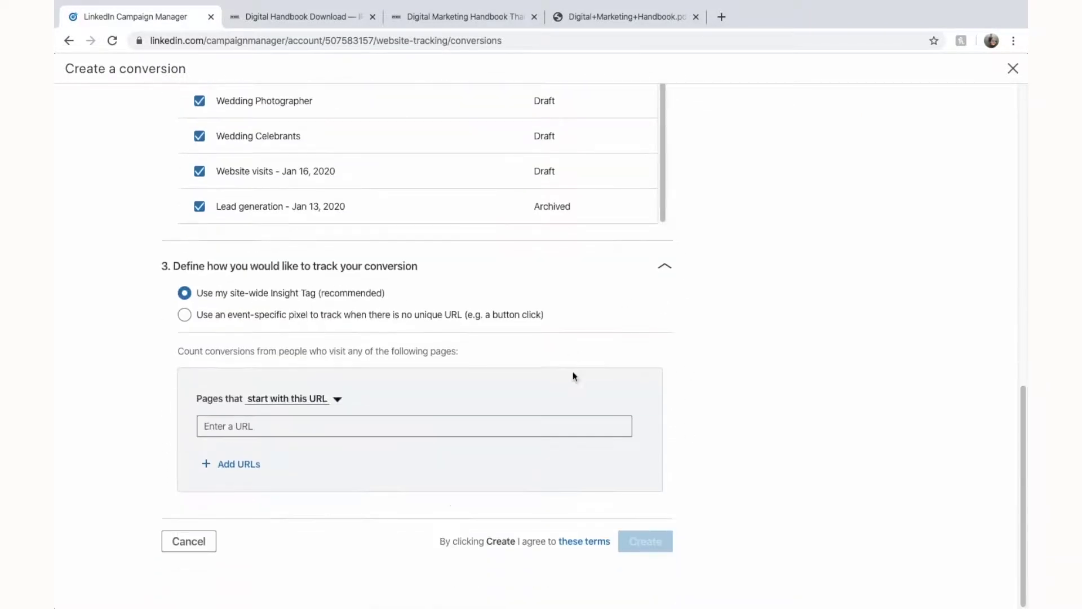
pyautogui.tripleClick(243, 295)
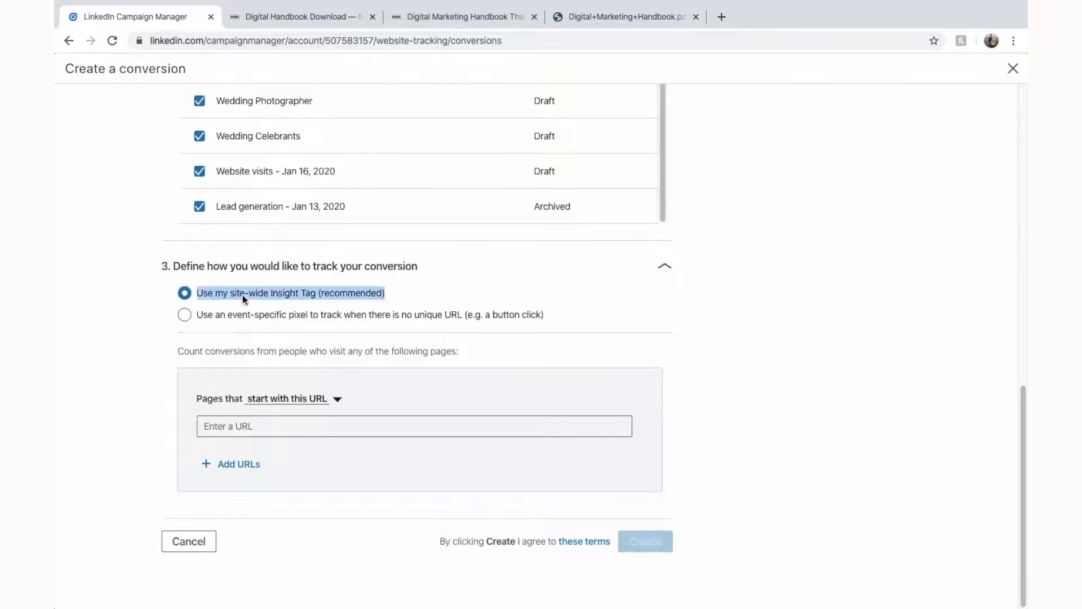
pyautogui.click(335, 299)
pyautogui.tripleClick(334, 299)
pyautogui.click(333, 10)
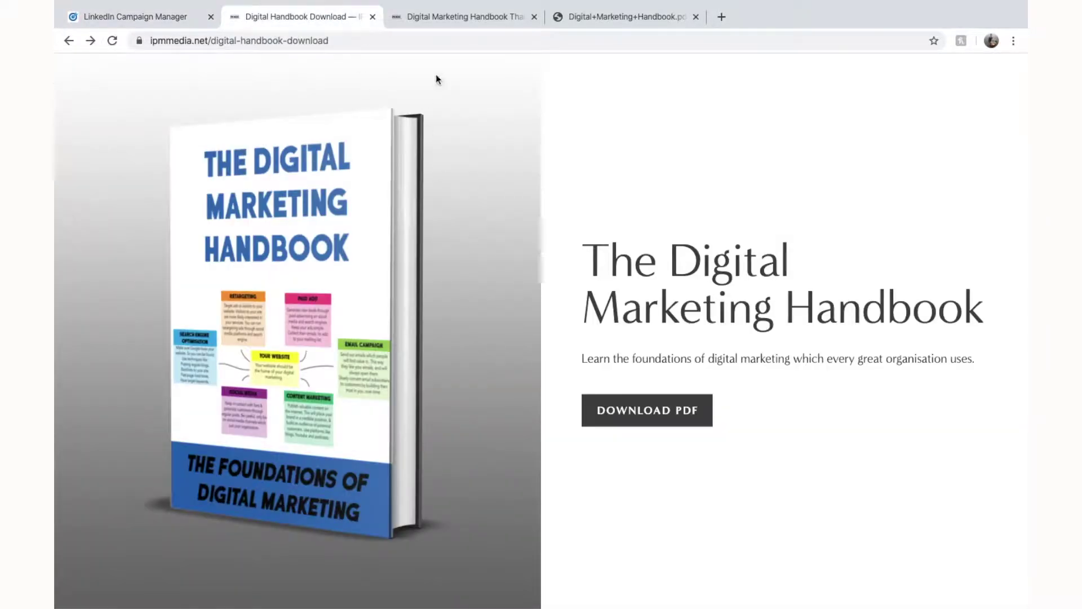
pyautogui.click(448, 21)
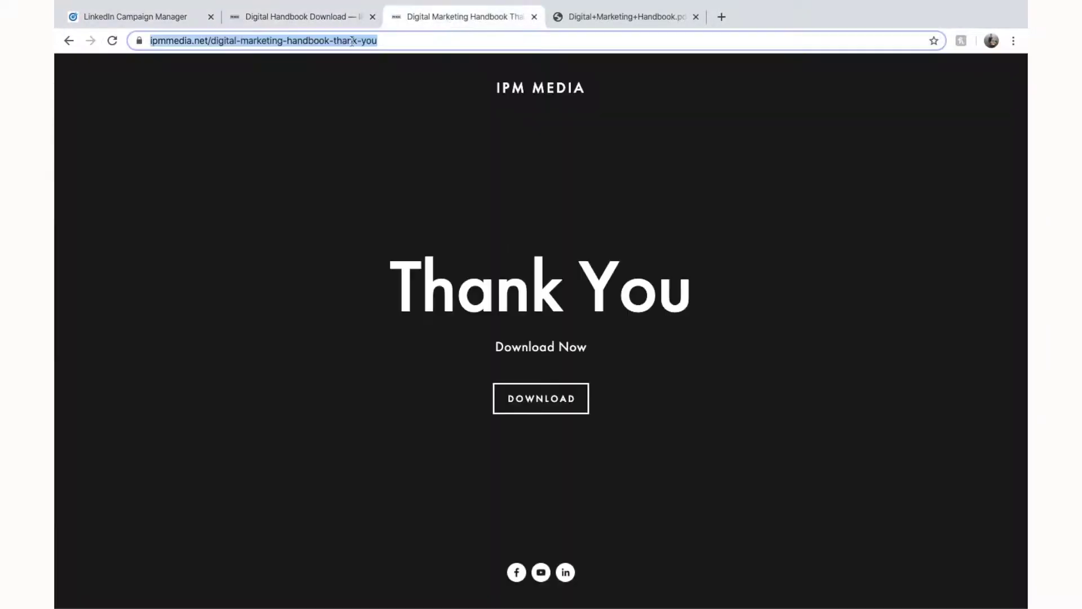
pyautogui.click(371, 204)
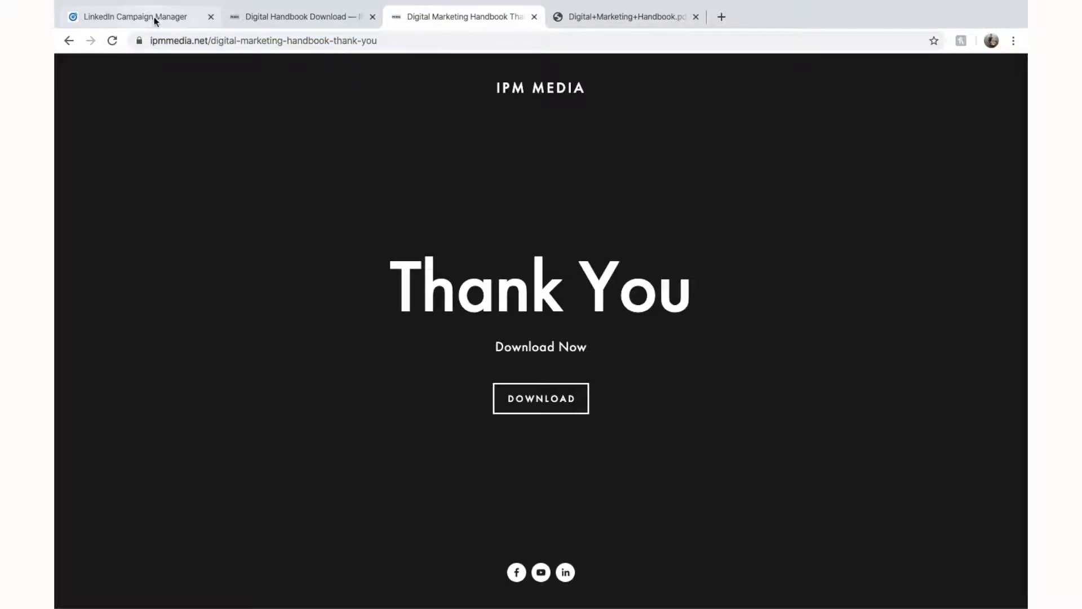
pyautogui.click(213, 42)
pyautogui.hotkey('ctrl', 'c')
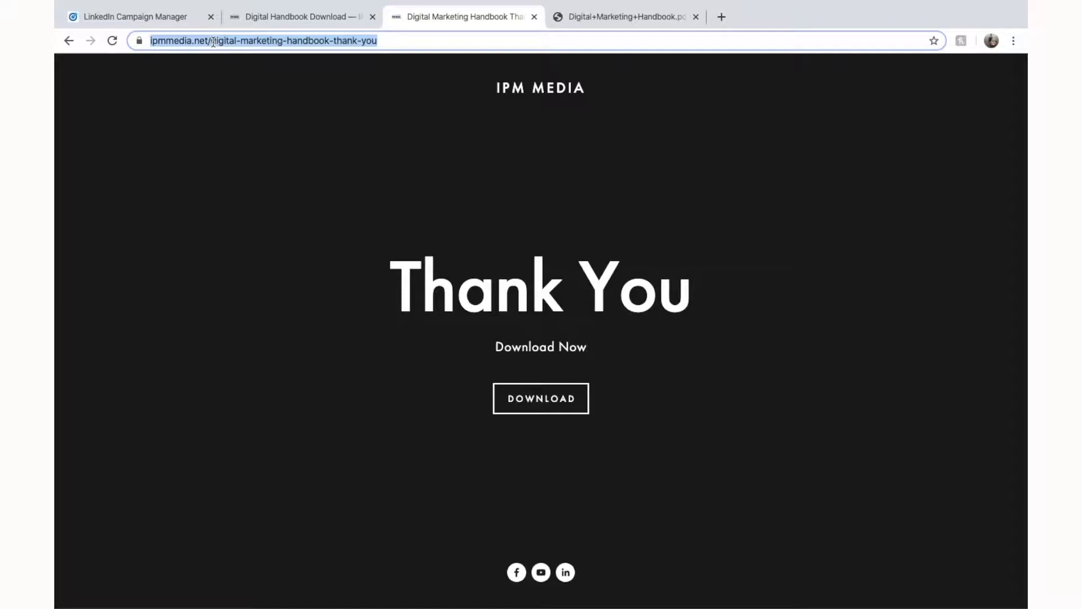
pyautogui.click(95, 13)
# Paste the thank-you page address into 'Enter a URL' and trim it to the domain.
pyautogui.click(394, 366)
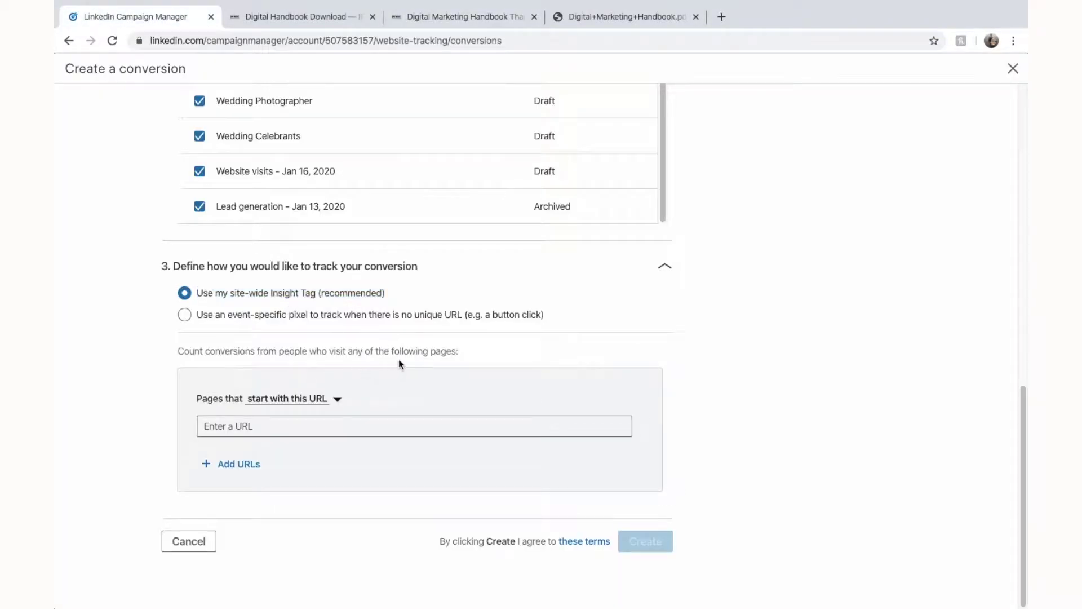
pyautogui.moveTo(176, 353); pyautogui.dragTo(462, 357)
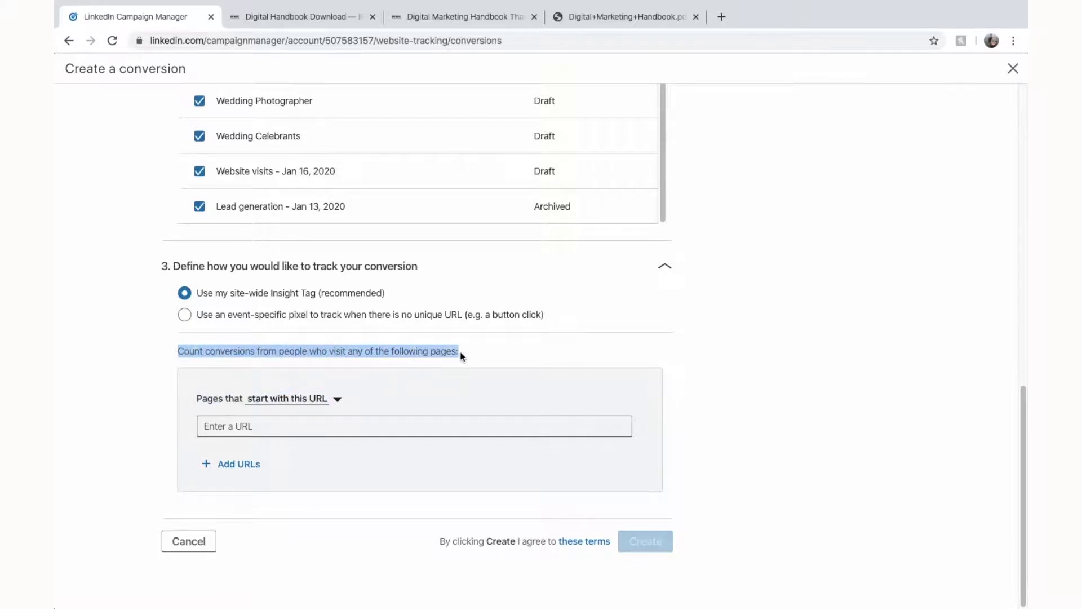
pyautogui.click(341, 426)
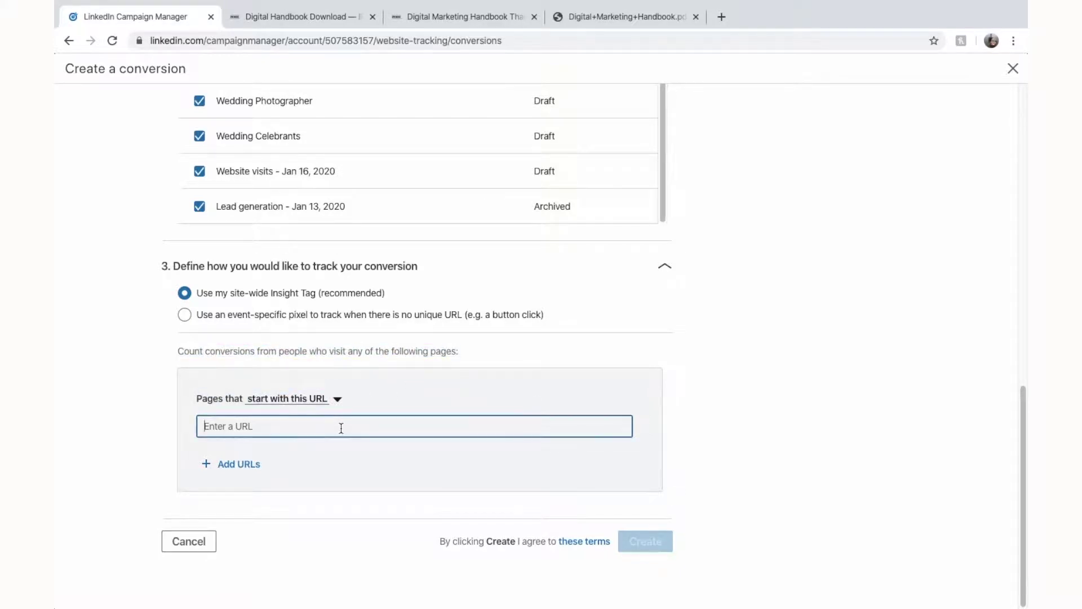
pyautogui.hotkey('ctrl', 'v')
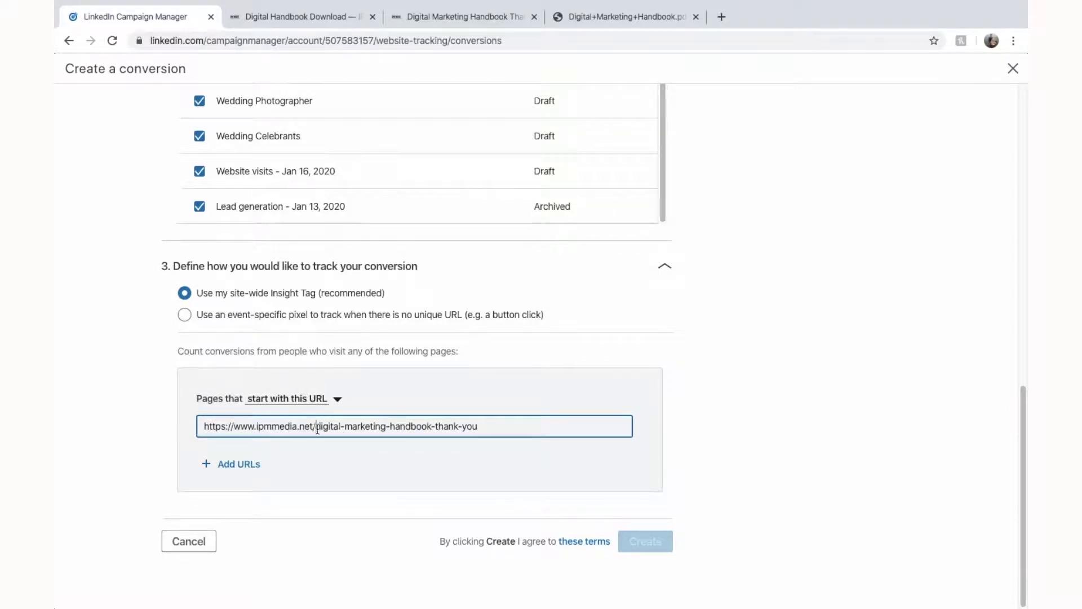
pyautogui.moveTo(317, 427); pyautogui.dragTo(553, 425)
pyautogui.press('BackSpace')
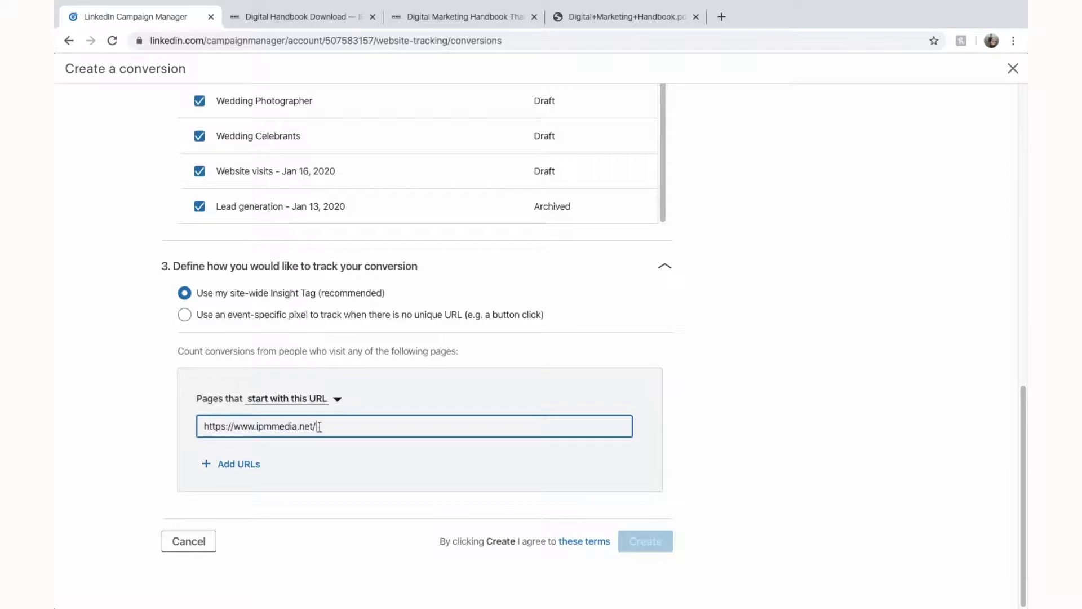
pyautogui.click(322, 400)
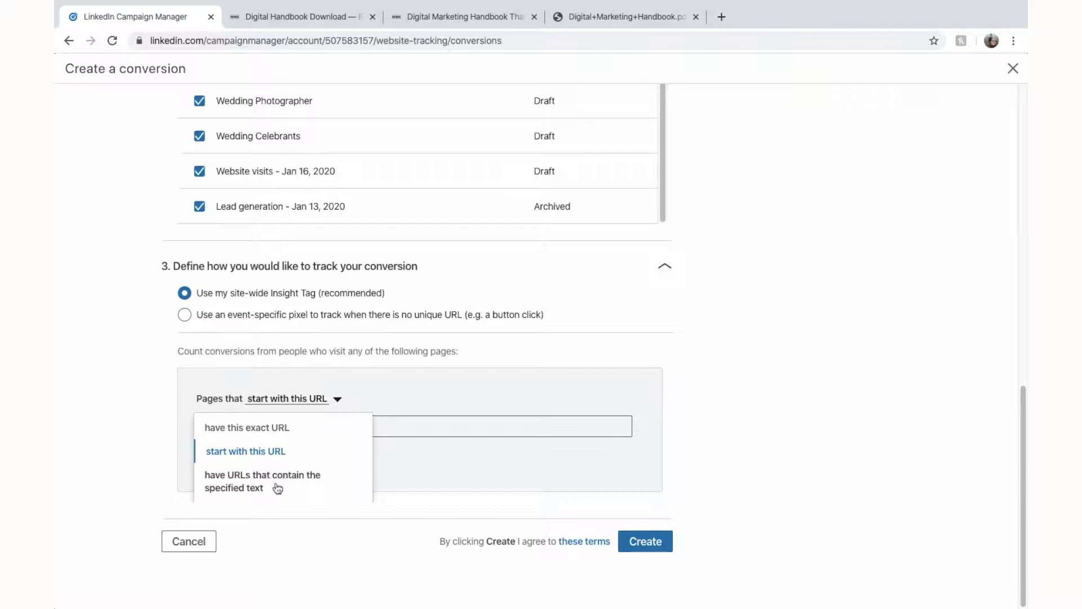
pyautogui.click(276, 432)
pyautogui.tripleClick(321, 429)
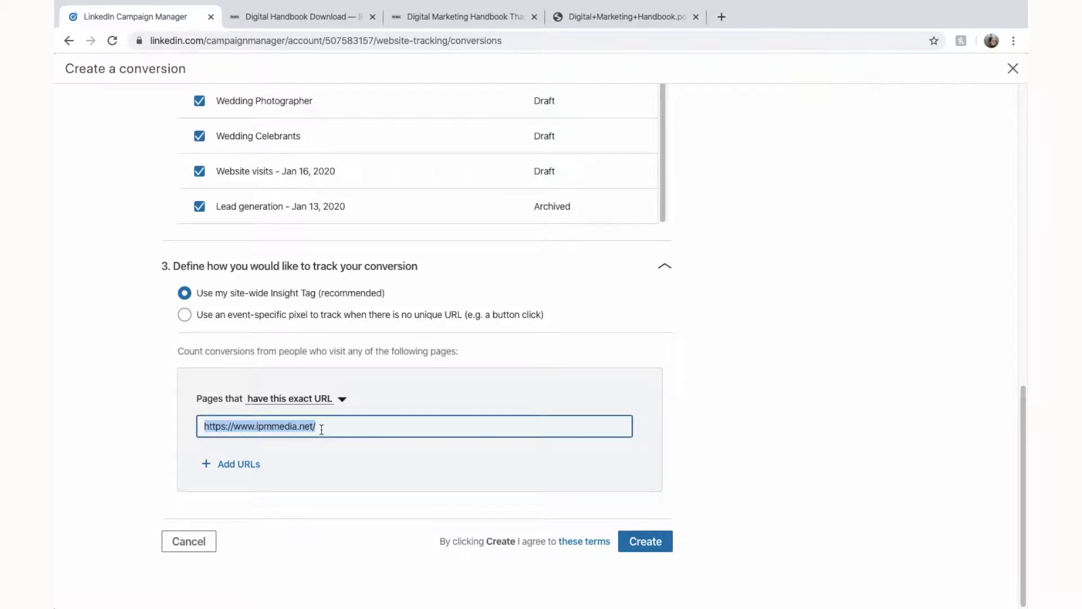
pyautogui.hotkey('ctrl', 'v')
# Compare the tracked URL in the form against the thank-you page's address.
pyautogui.click(483, 15)
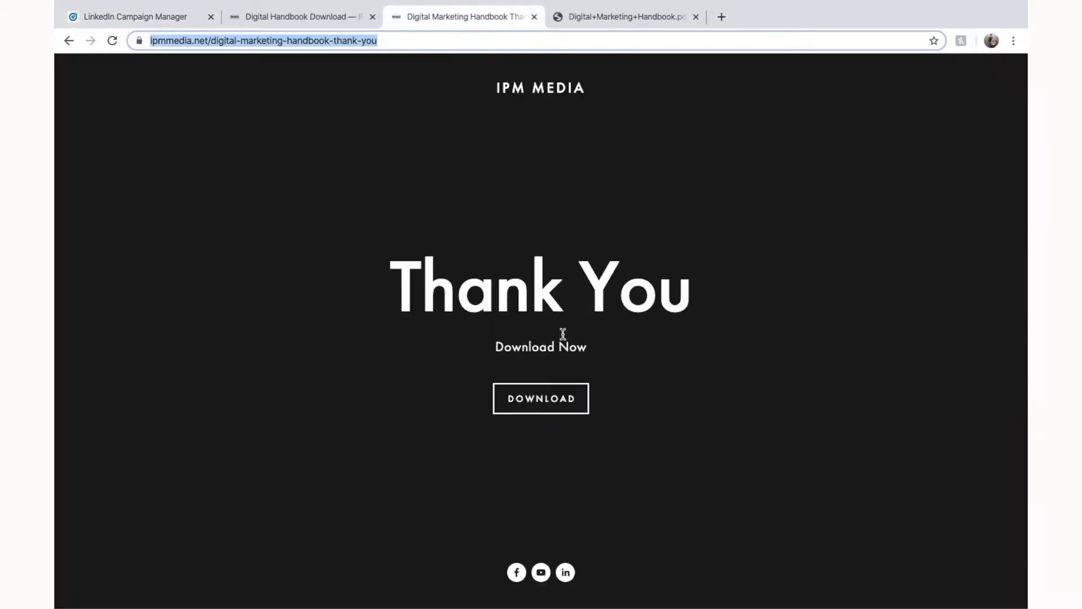
pyautogui.click(122, 15)
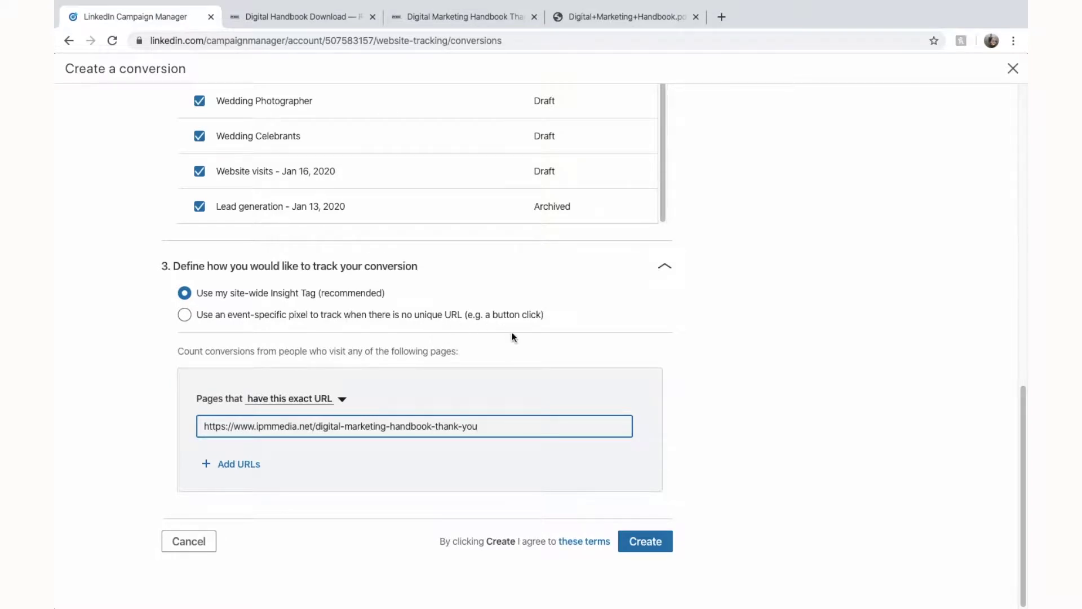
pyautogui.scroll(1, 513, 337)
pyautogui.scroll(2, 610, 343)
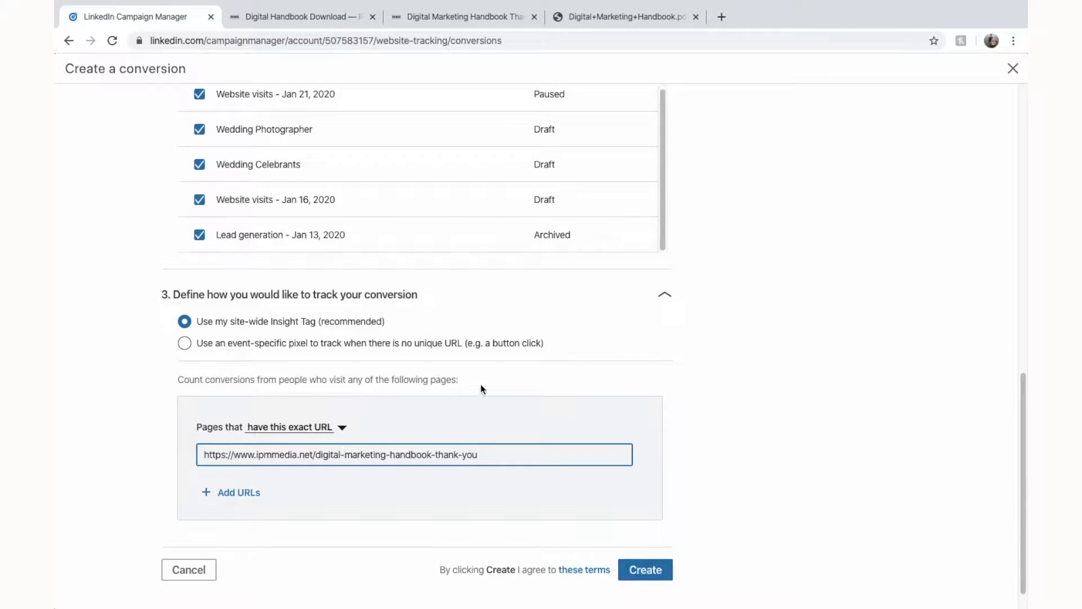
pyautogui.tripleClick(443, 458)
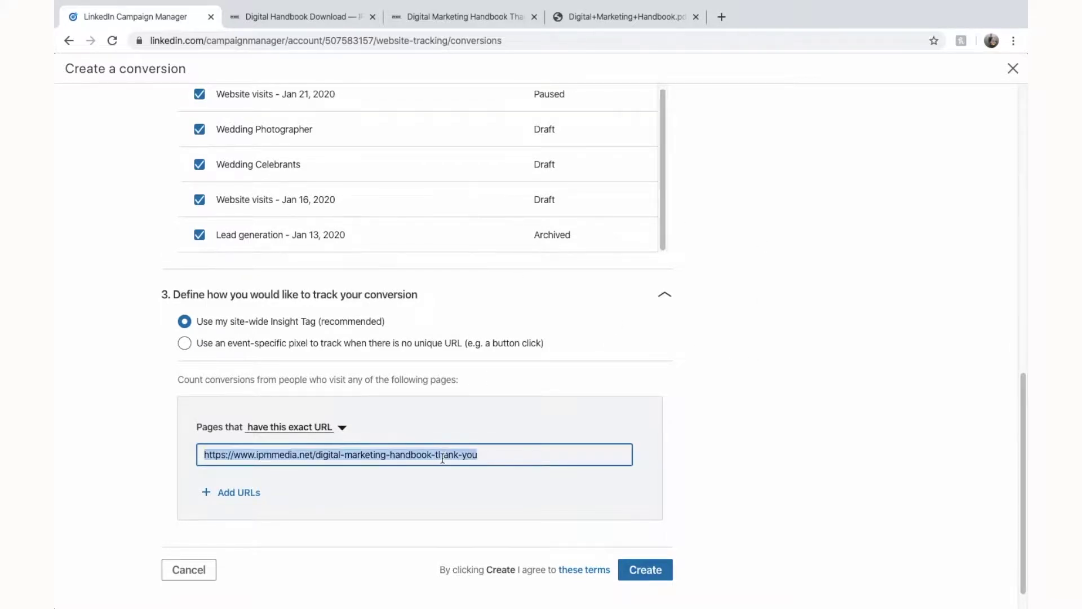
pyautogui.click(553, 321)
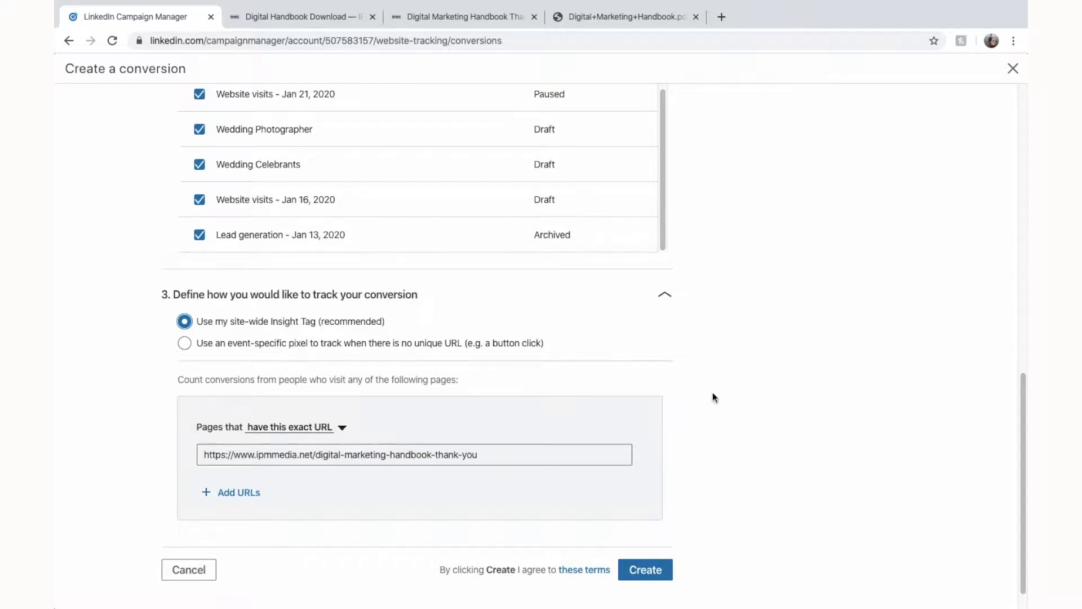
pyautogui.scroll(-1, 712, 397)
pyautogui.click(291, 17)
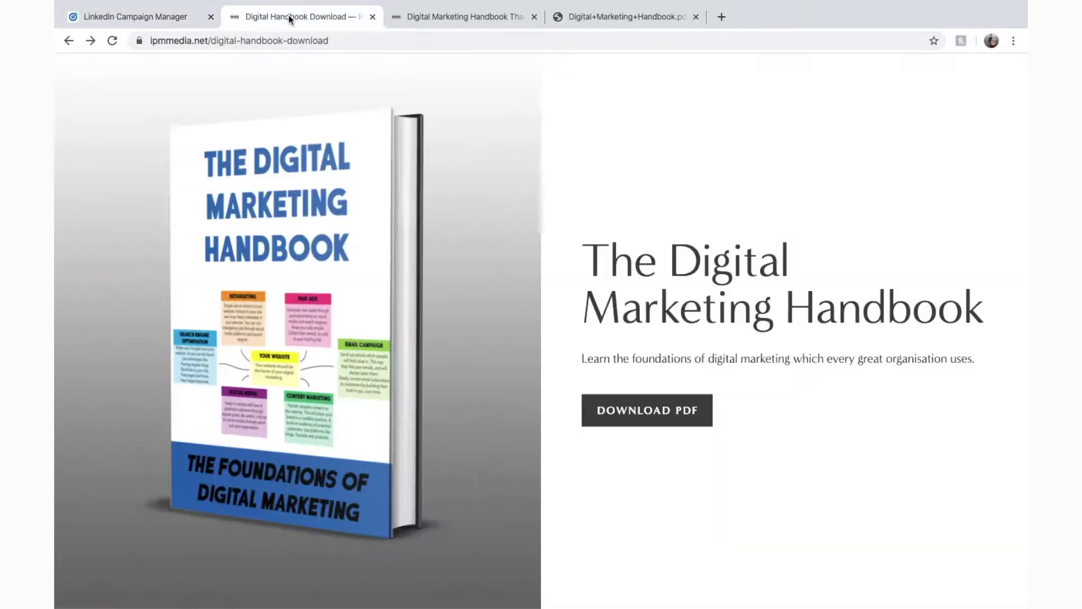
pyautogui.click(434, 12)
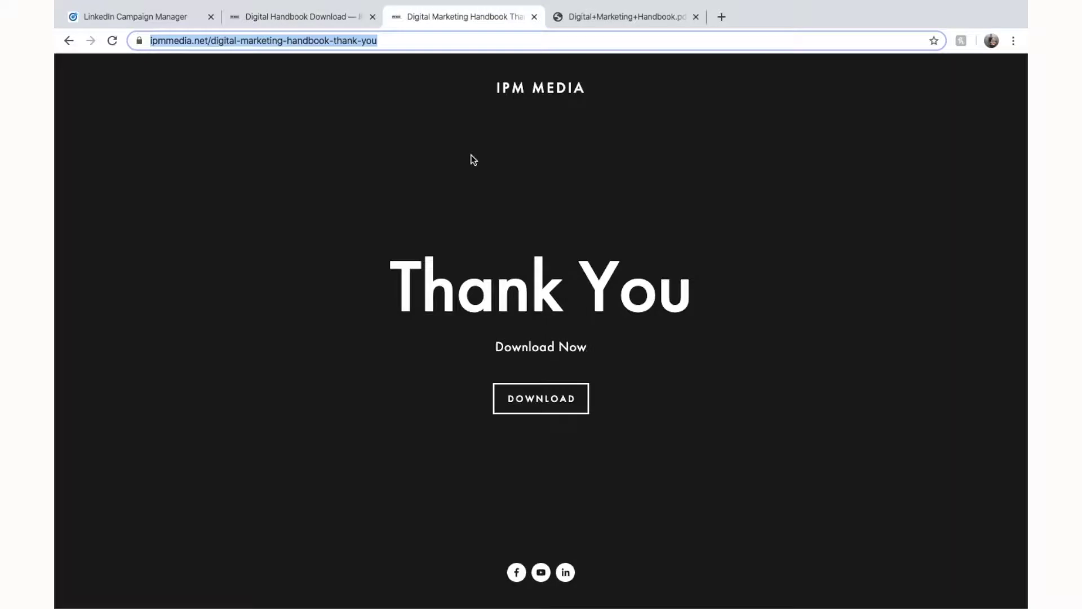
pyautogui.click(286, 17)
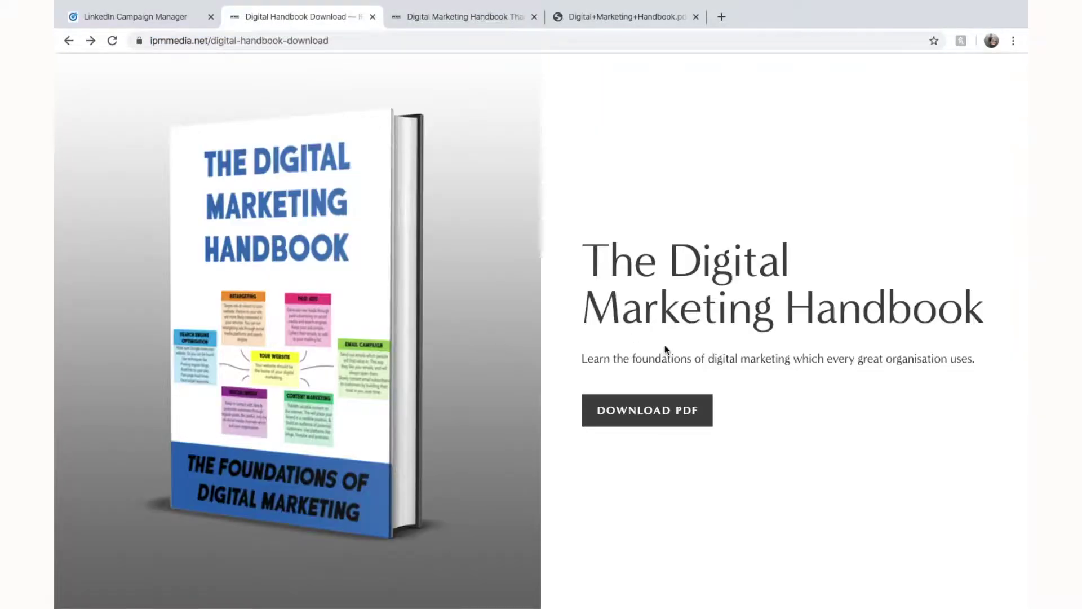
pyautogui.click(666, 411)
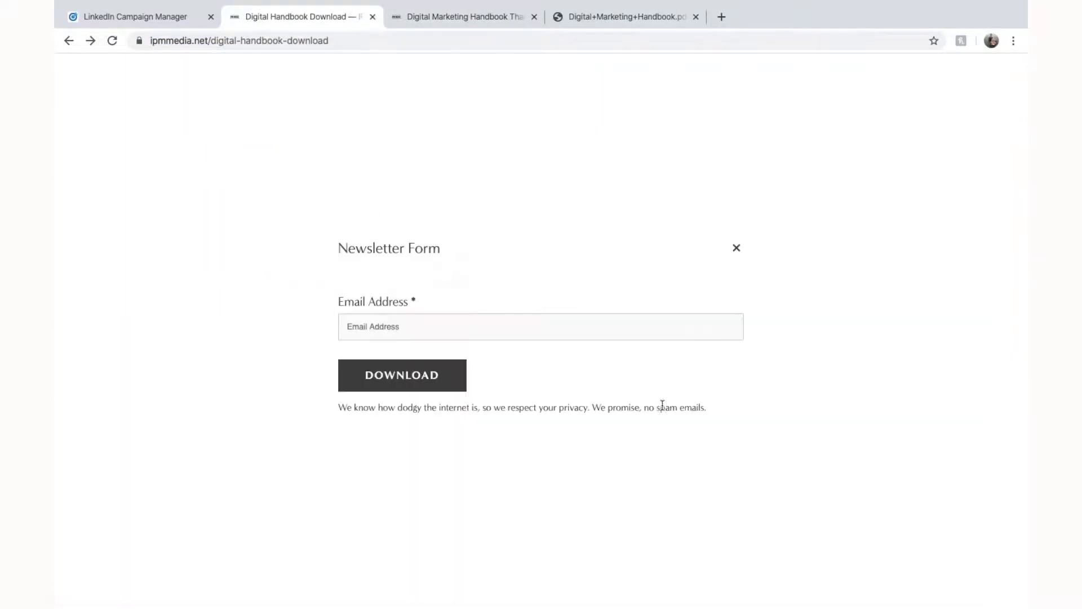
pyautogui.click(738, 249)
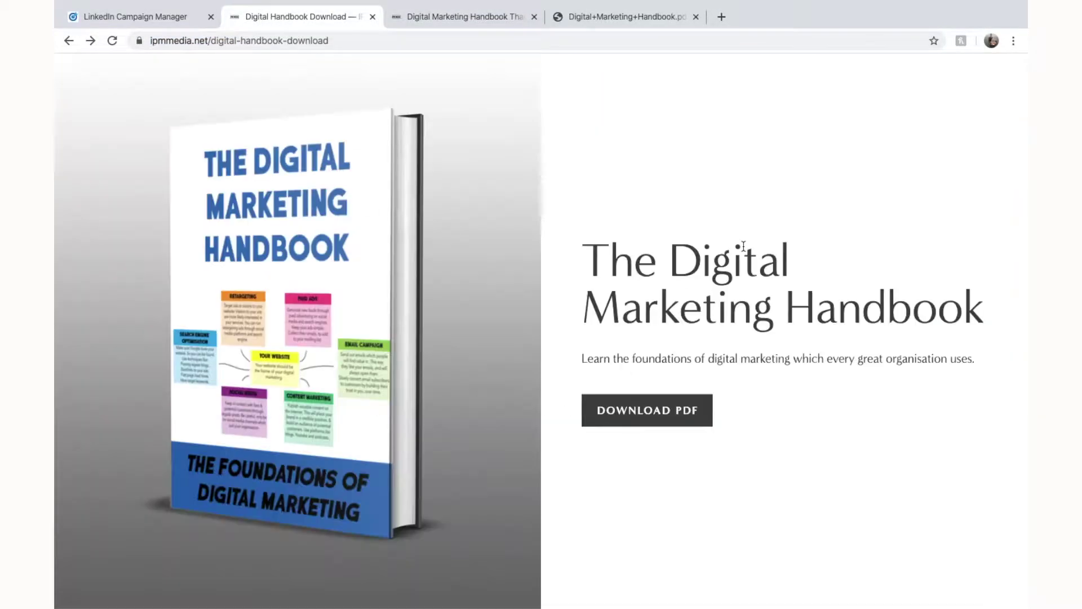
pyautogui.click(103, 19)
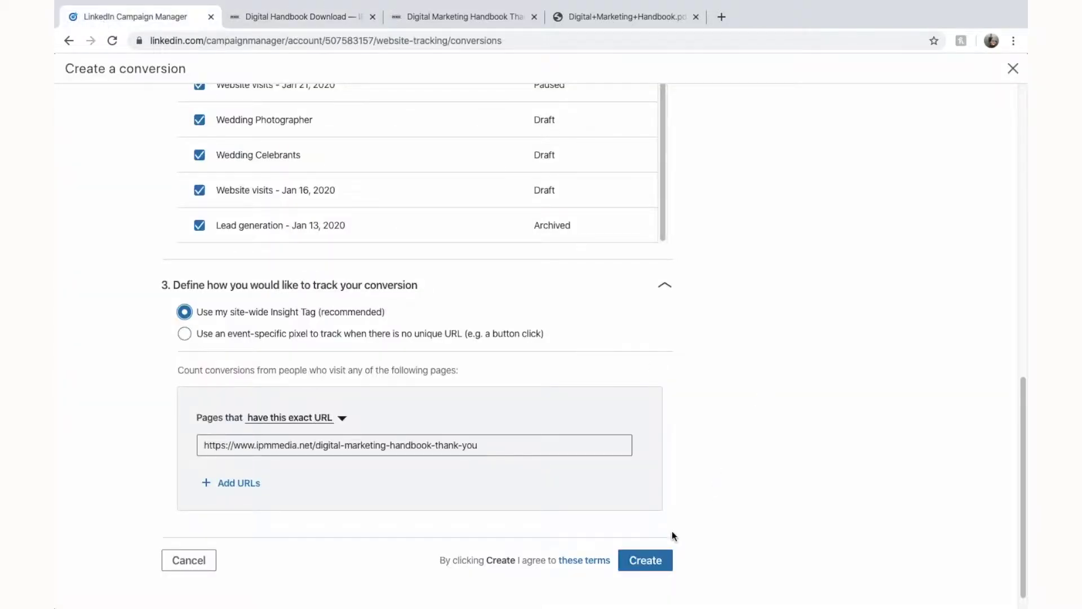
# Save Digital Handbook Download 2, then start a new campaign in Default Campaign Group.
pyautogui.click(663, 553)
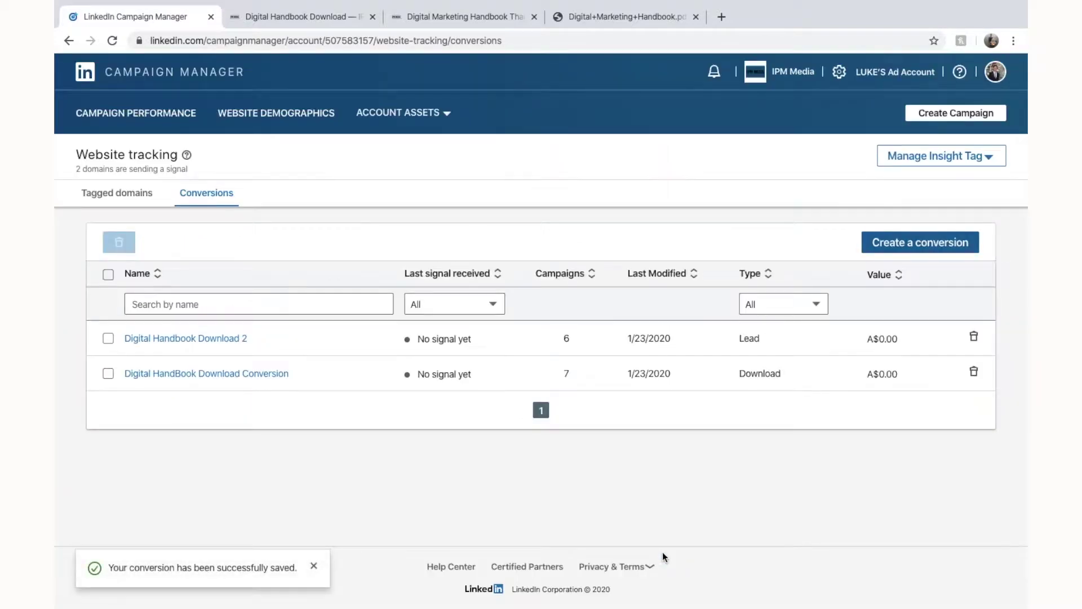
pyautogui.moveTo(488, 349)
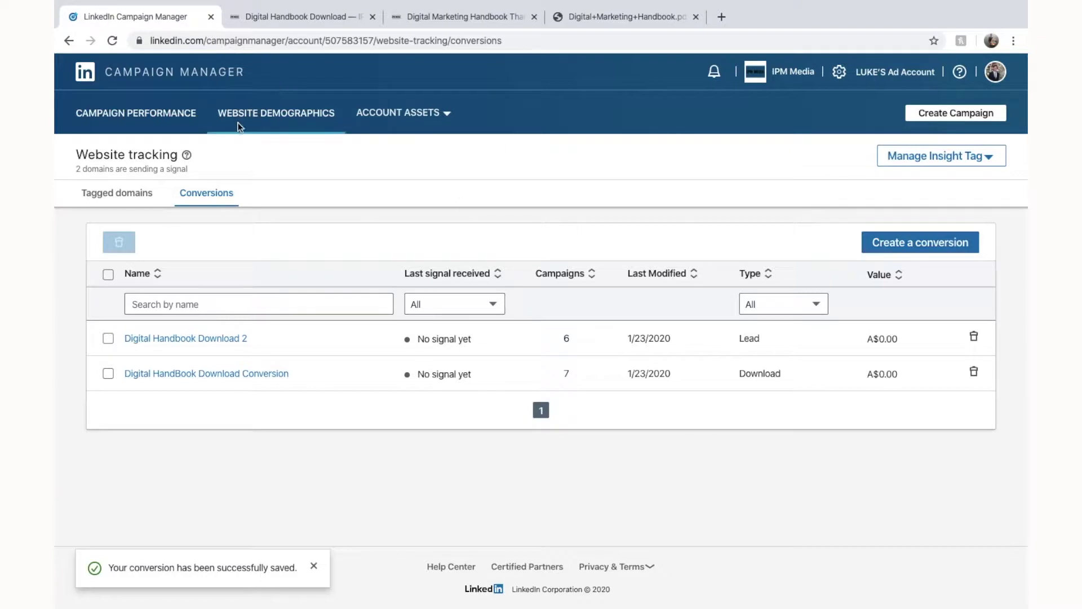
pyautogui.click(158, 114)
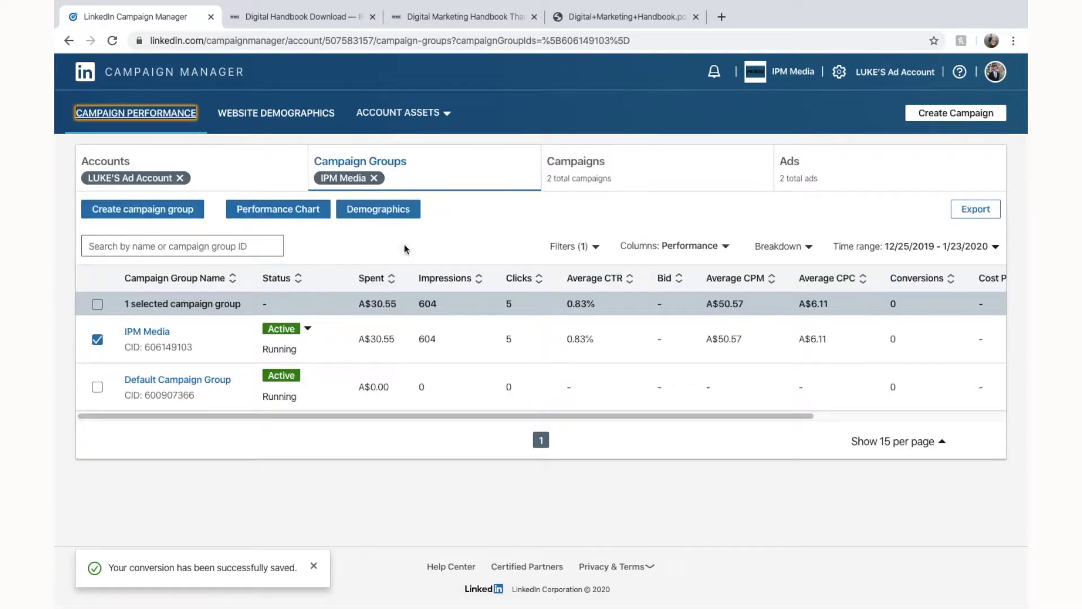
pyautogui.moveTo(201, 402)
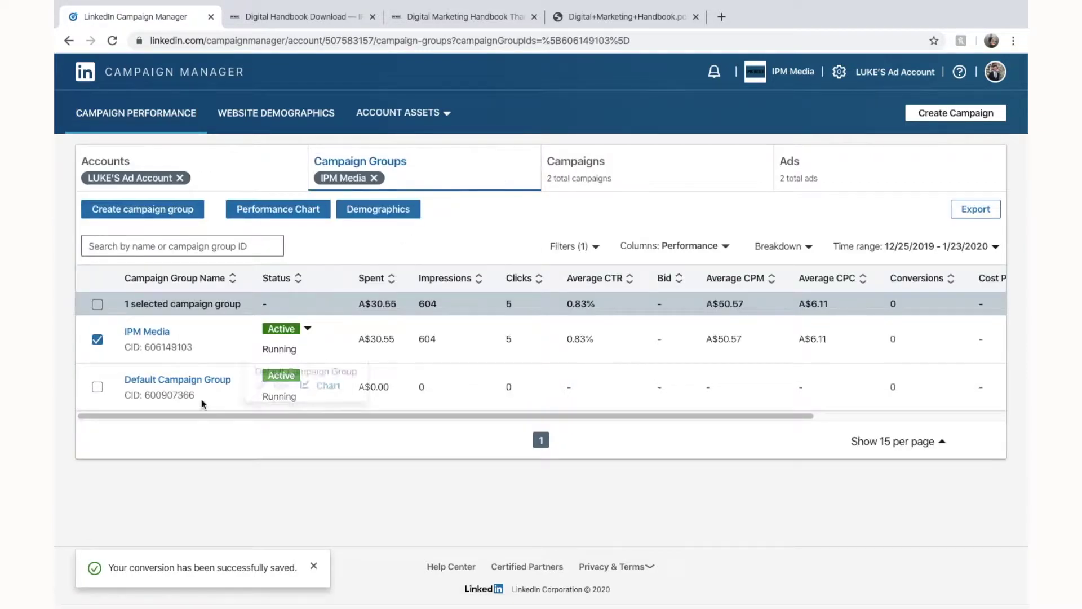
pyautogui.click(145, 379)
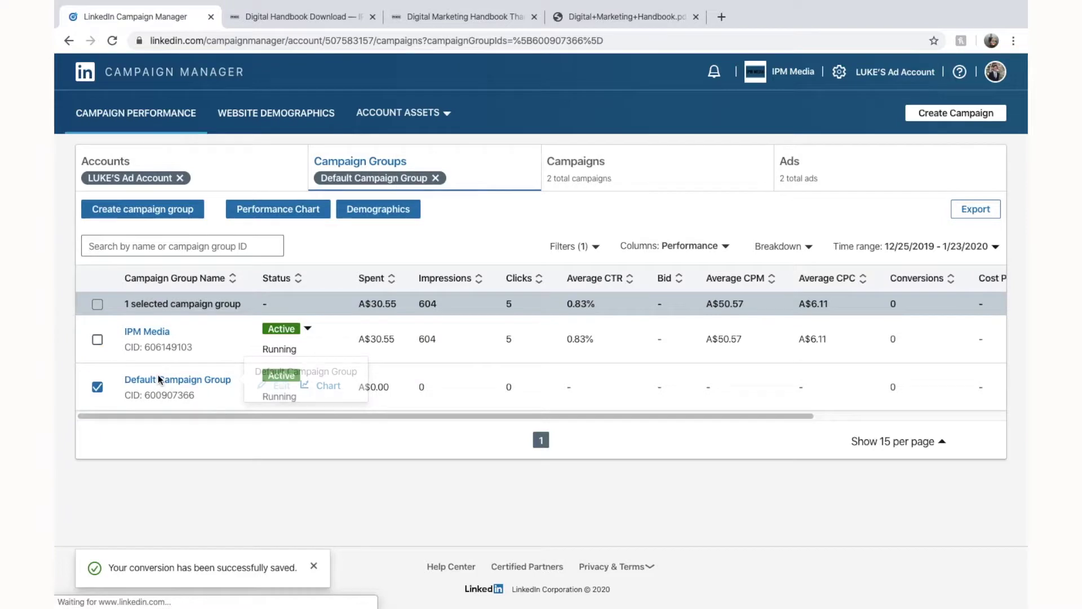
pyautogui.click(209, 379)
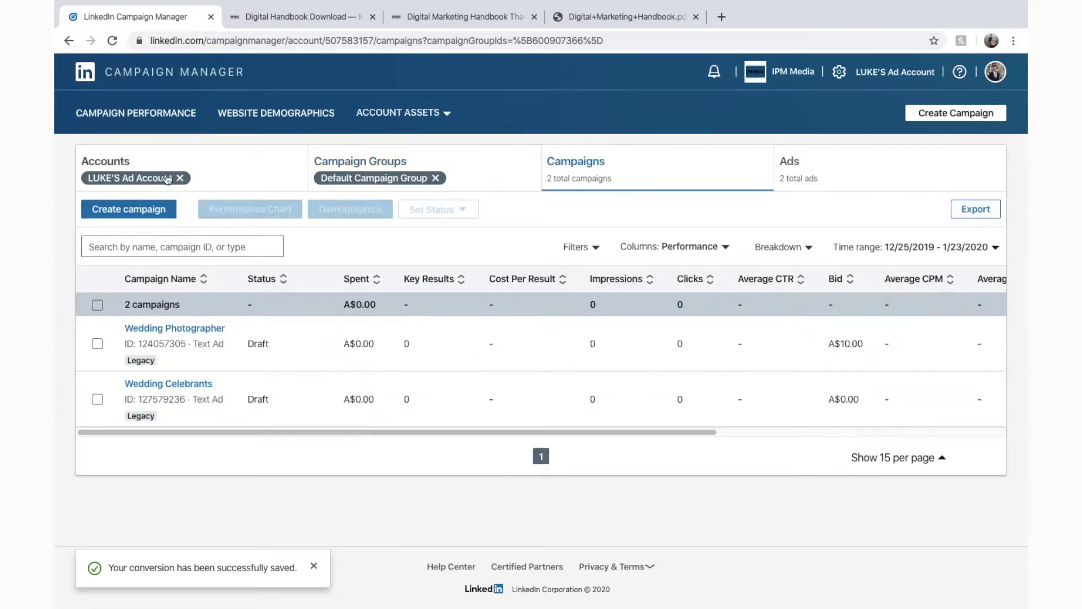
pyautogui.click(165, 210)
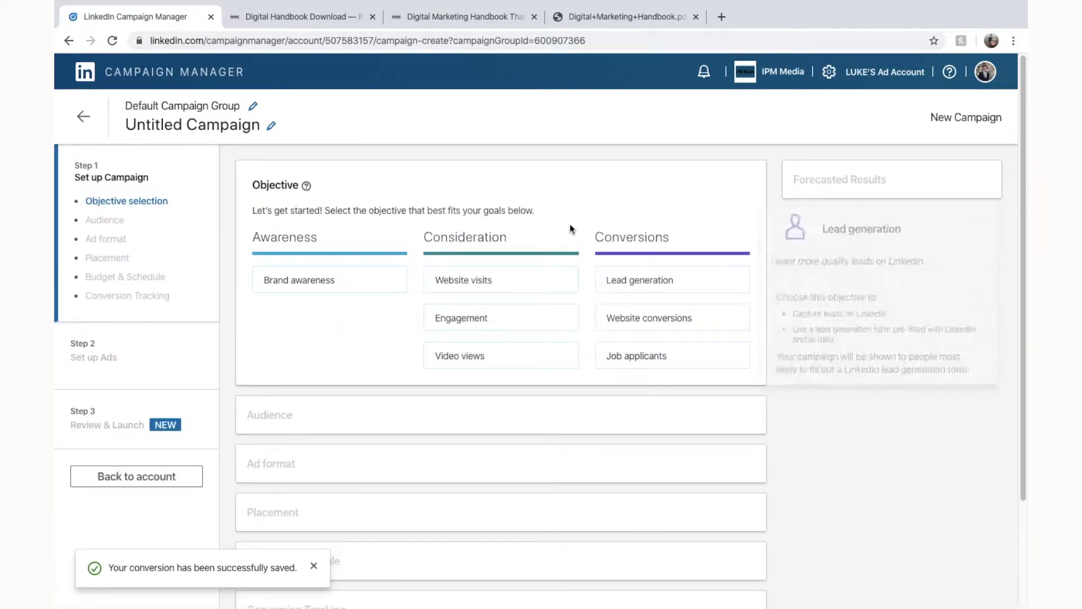
# Pick the Website conversions objective and attach Digital Handbook Download 2 under Conversion tracking.
pyautogui.moveTo(686, 321)
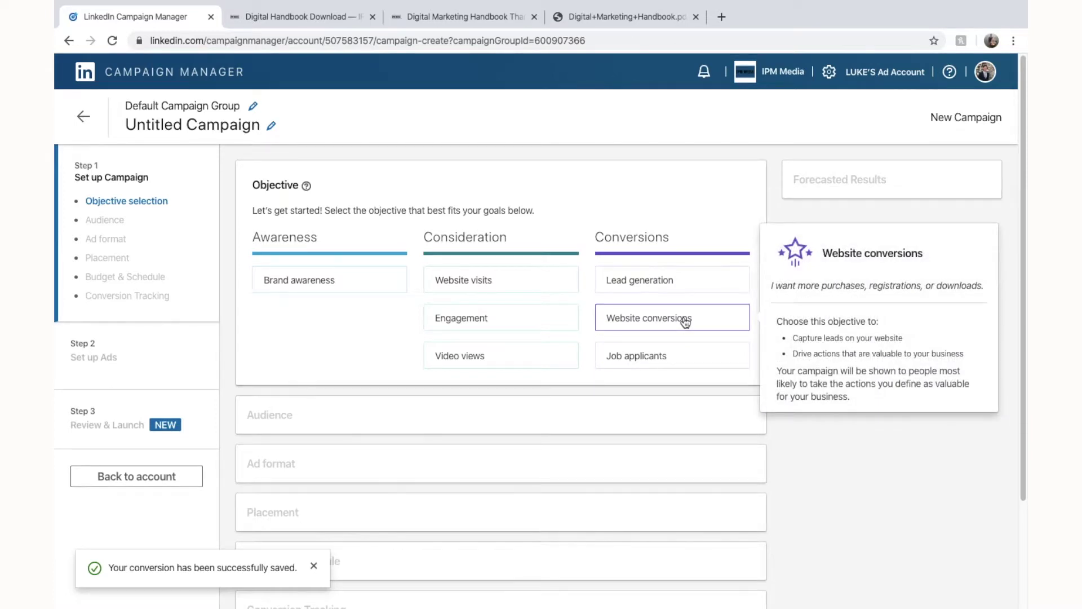
pyautogui.click(683, 317)
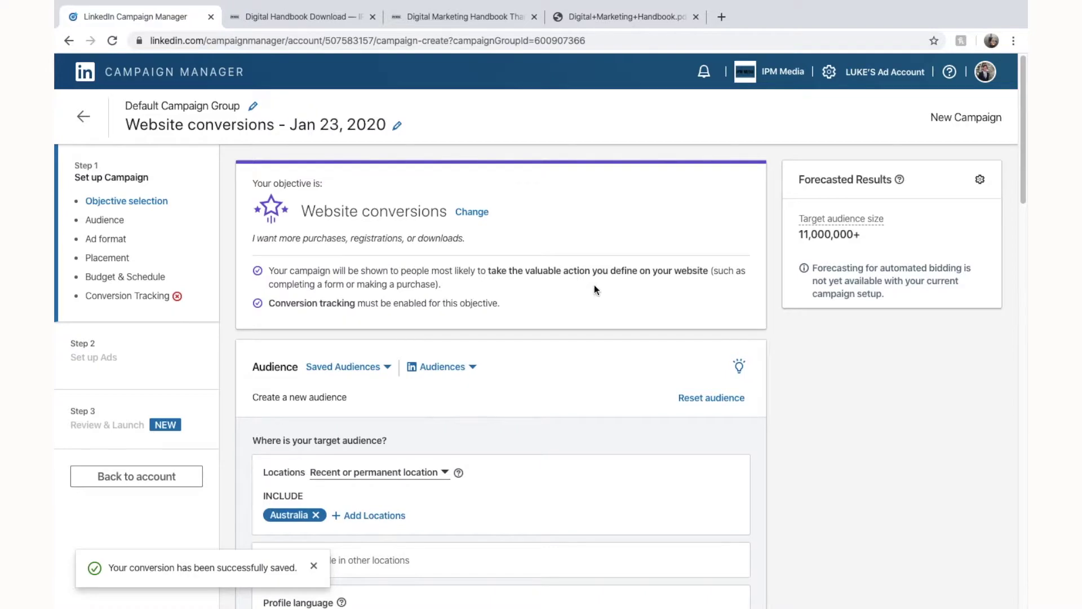
pyautogui.scroll(-10, 594, 285)
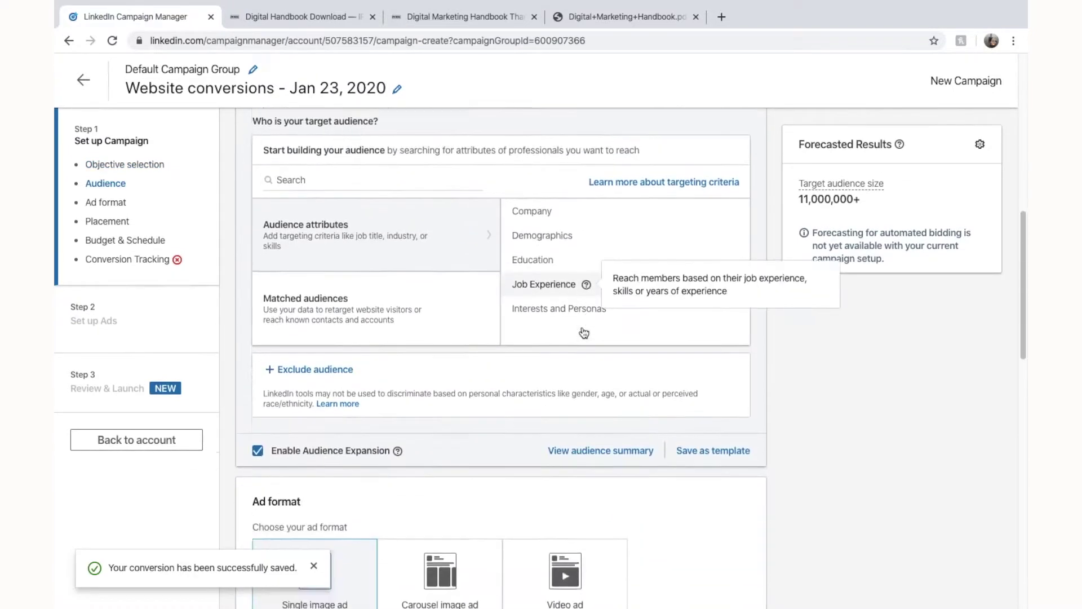
pyautogui.scroll(-10, 584, 333)
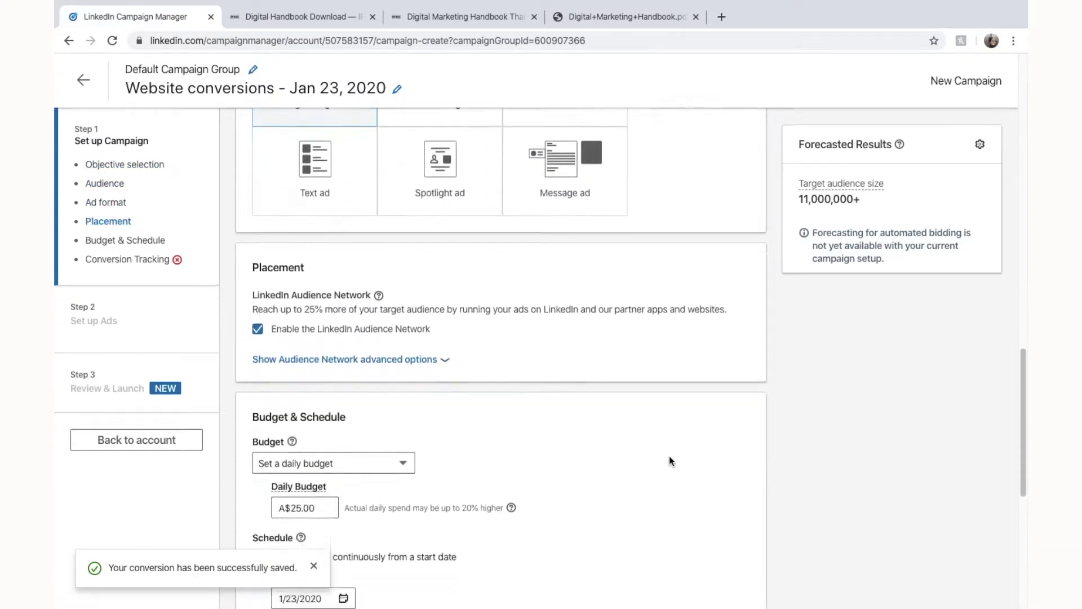
pyautogui.scroll(-7, 669, 455)
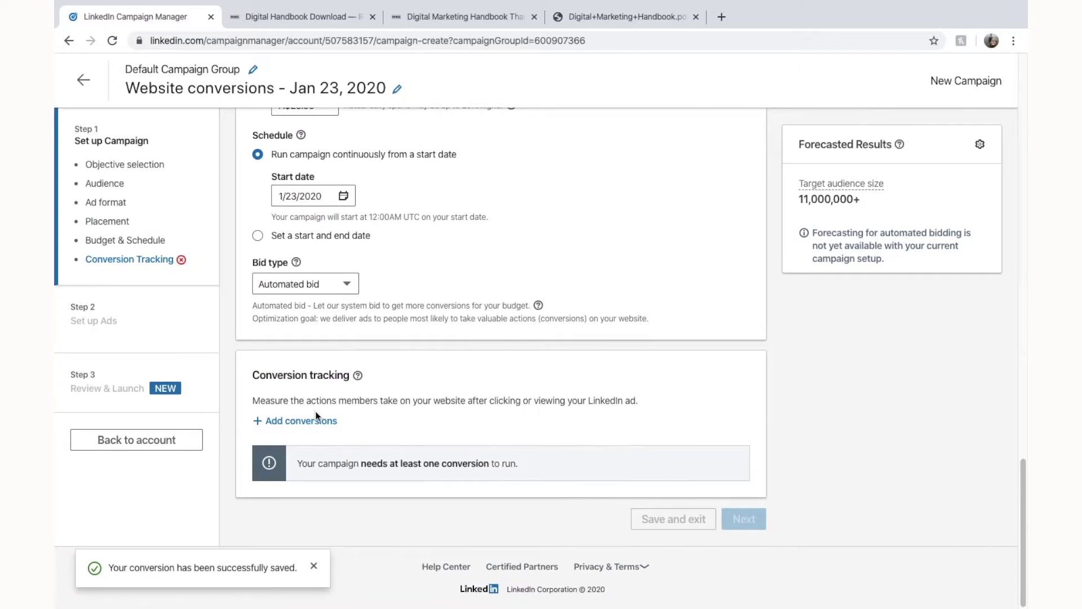
pyautogui.click(314, 420)
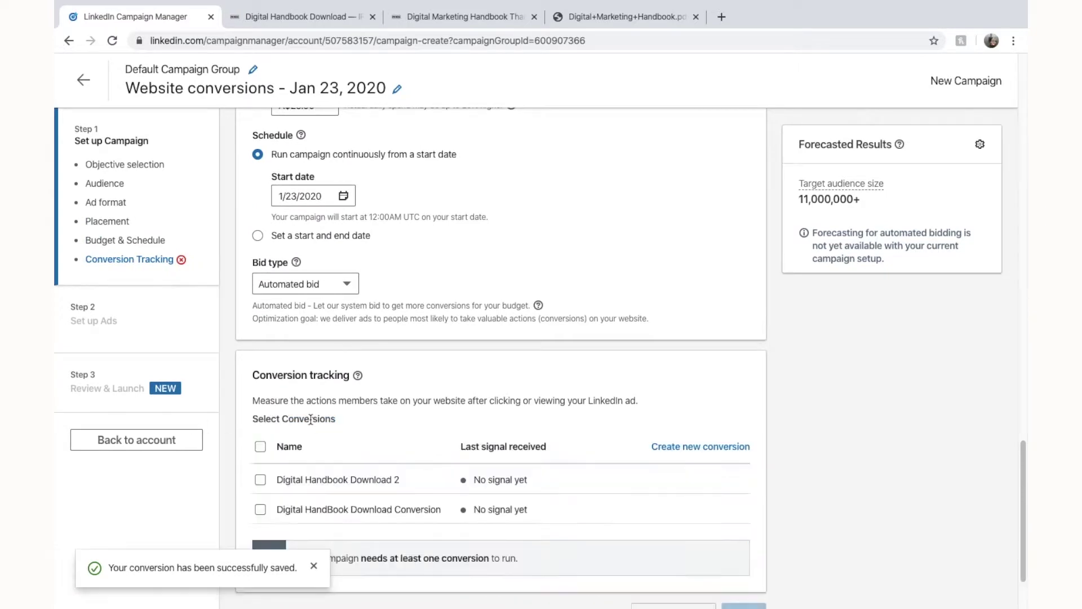
pyautogui.click(260, 479)
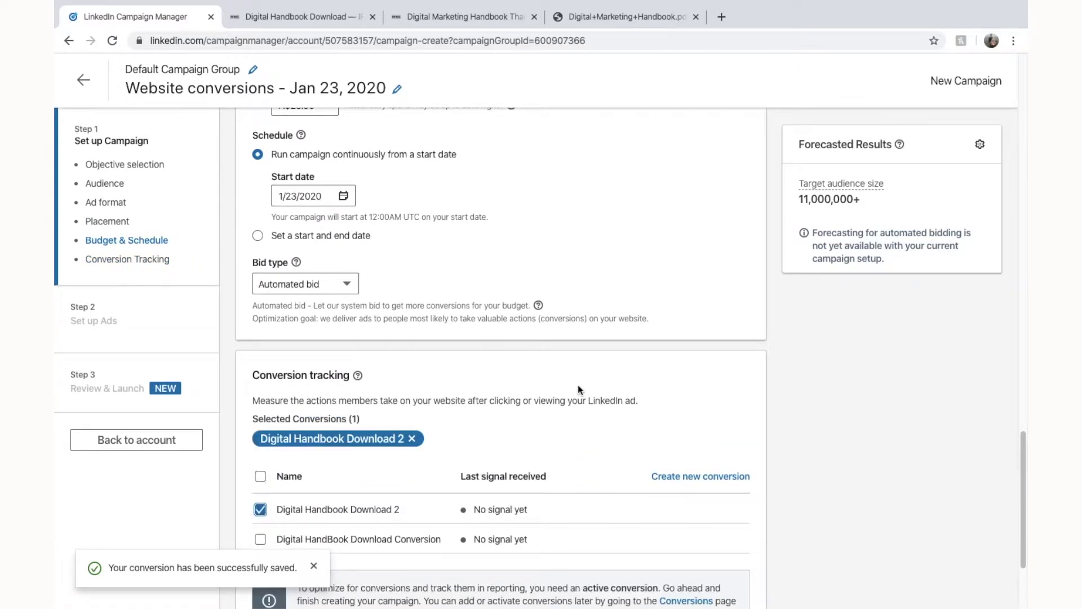
pyautogui.scroll(1, 577, 384)
pyautogui.scroll(3, 578, 384)
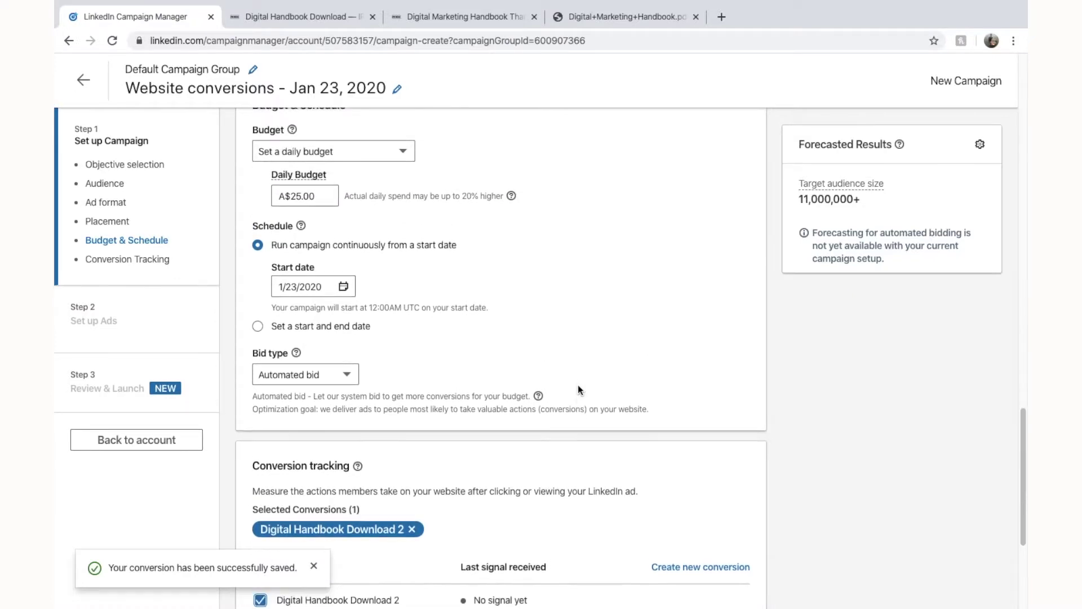
pyautogui.click(313, 567)
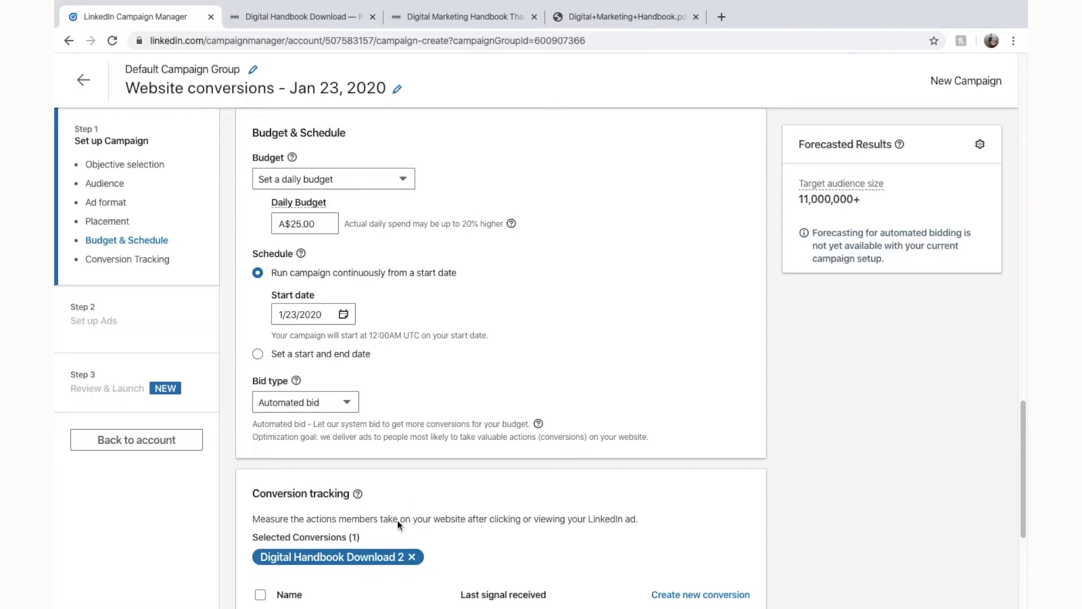
# Flip between the campaign setup and the handbook landing and thank-you pages to compare addresses.
pyautogui.click(462, 16)
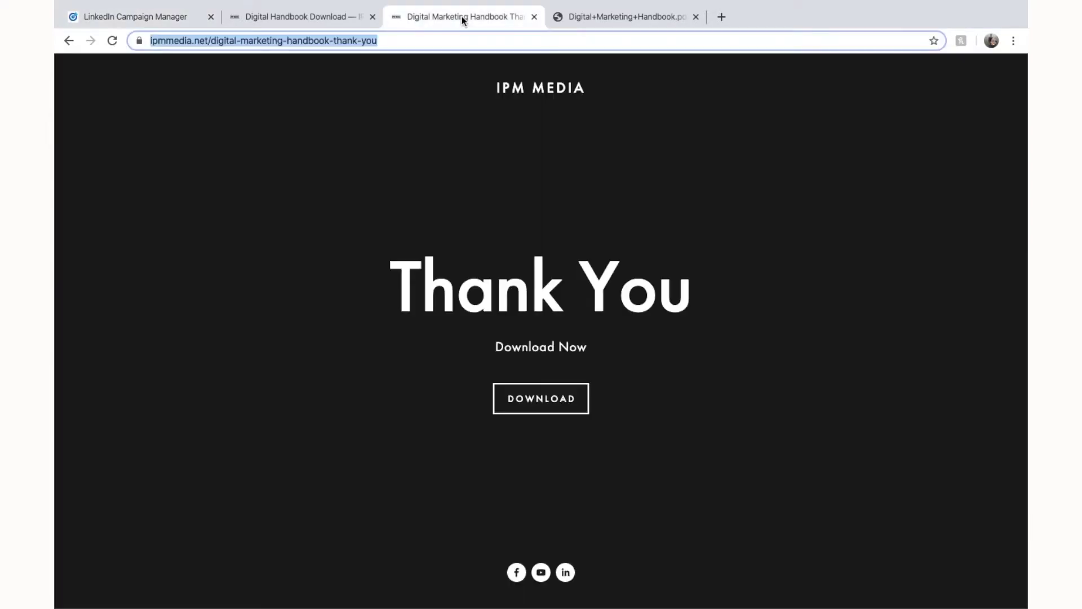
pyautogui.click(134, 19)
pyautogui.scroll(15, 614, 418)
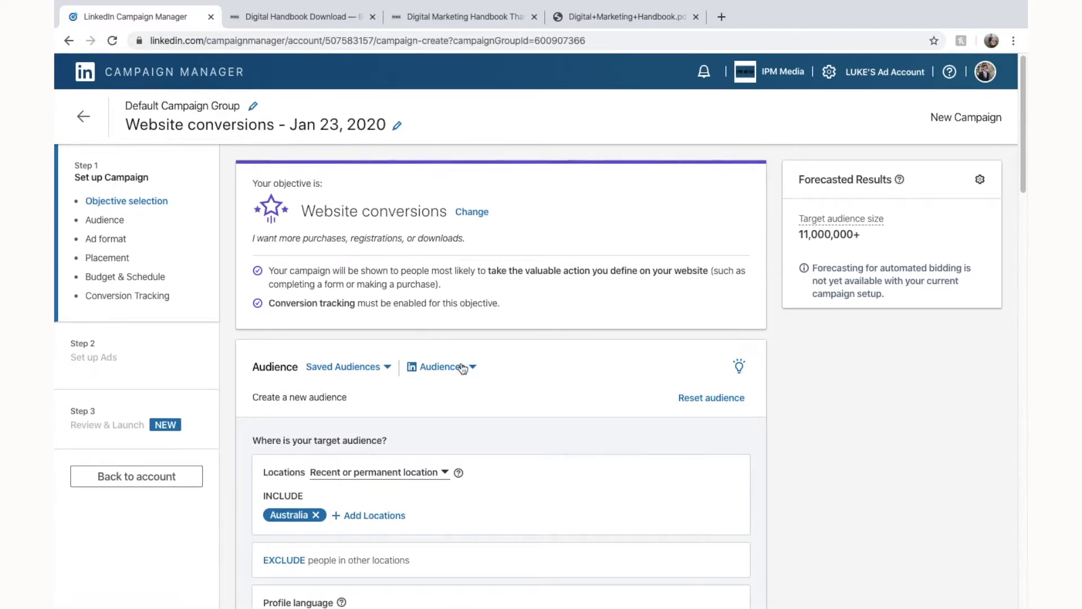
pyautogui.scroll(-8, 463, 369)
pyautogui.scroll(-5, 462, 369)
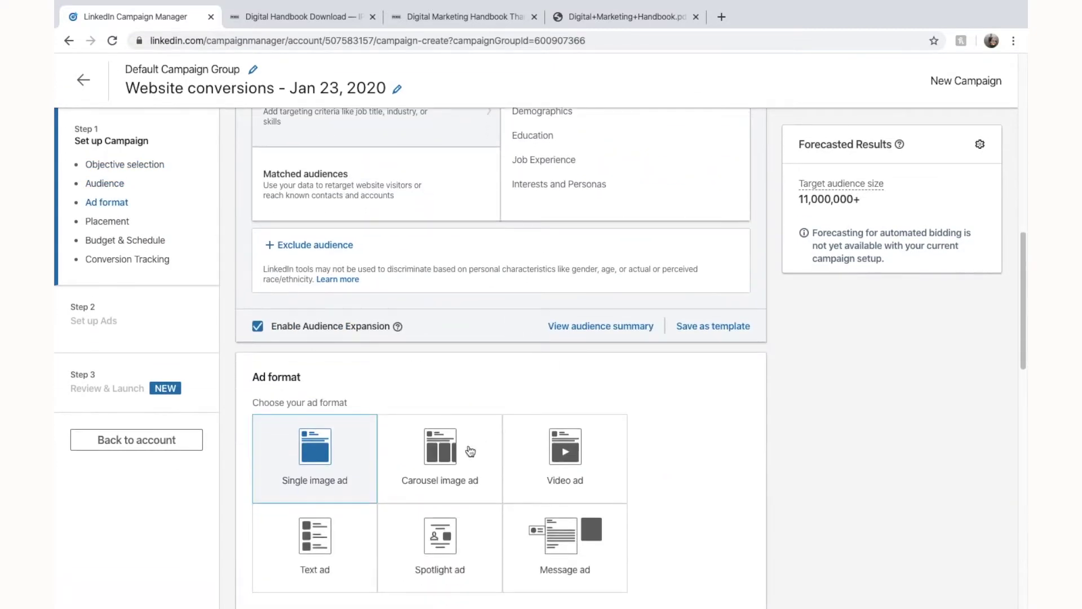
pyautogui.scroll(-3, 445, 361)
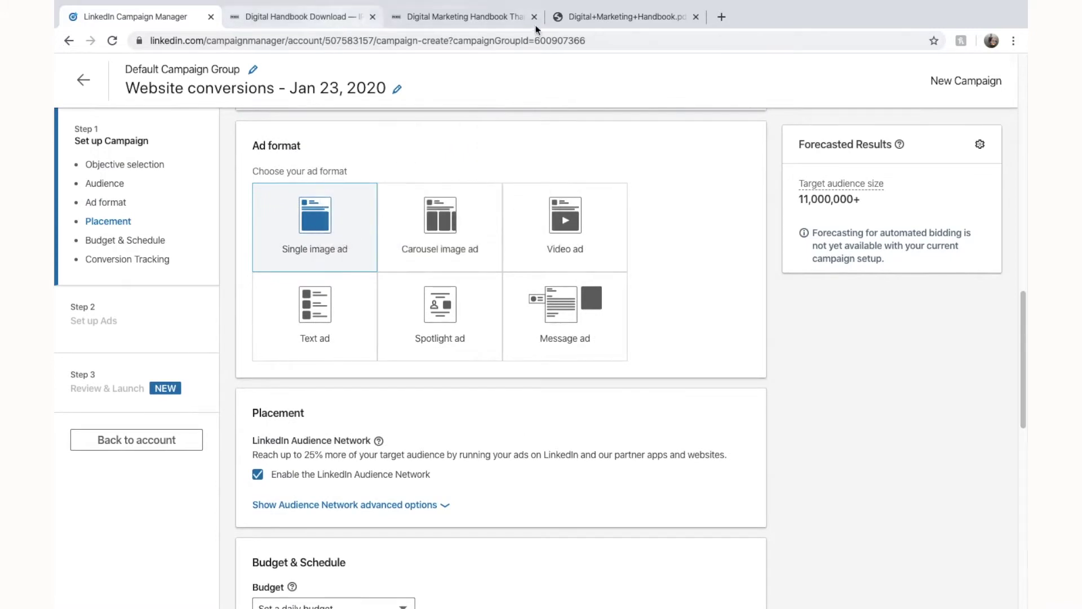
pyautogui.click(281, 21)
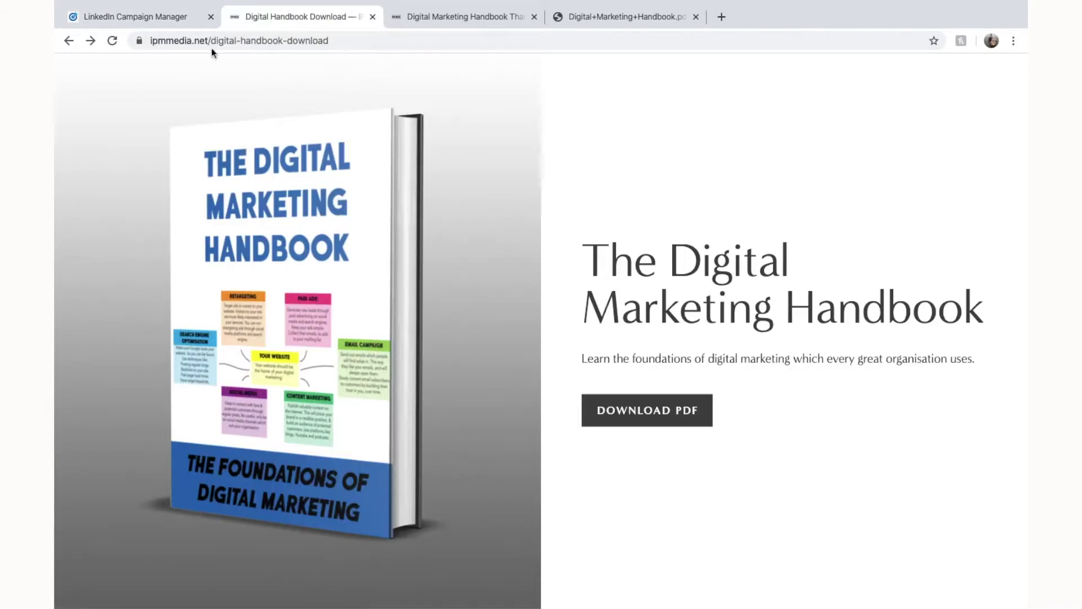
pyautogui.click(170, 18)
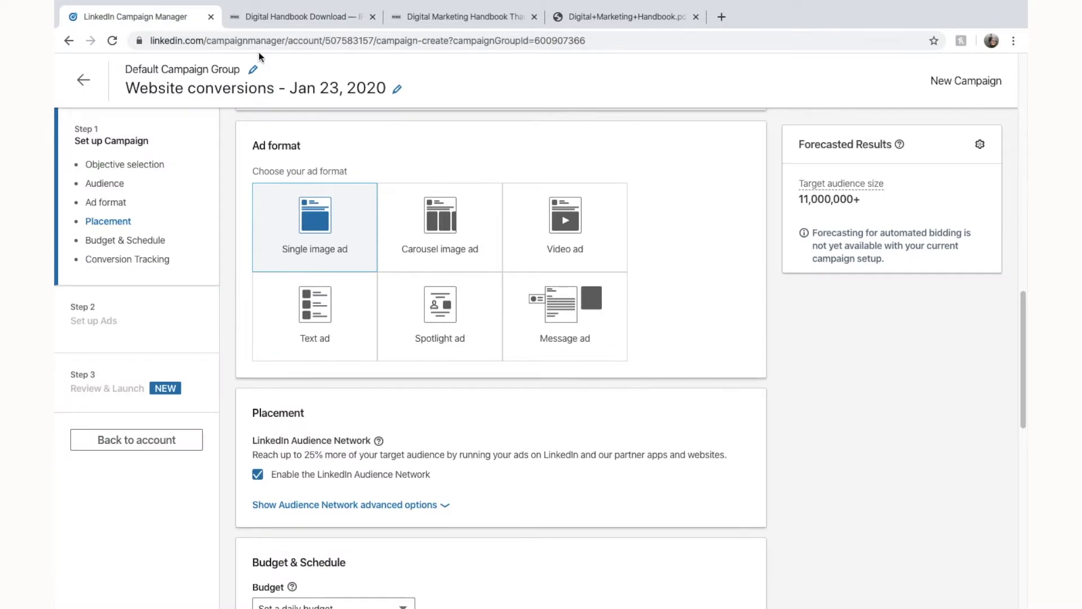
pyautogui.click(275, 17)
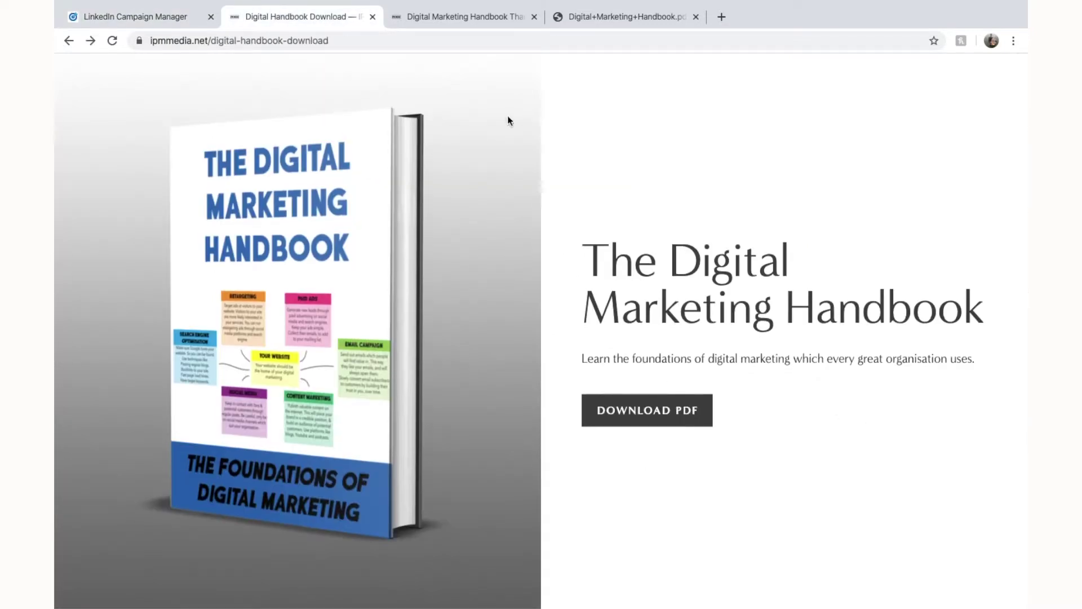
pyautogui.click(477, 23)
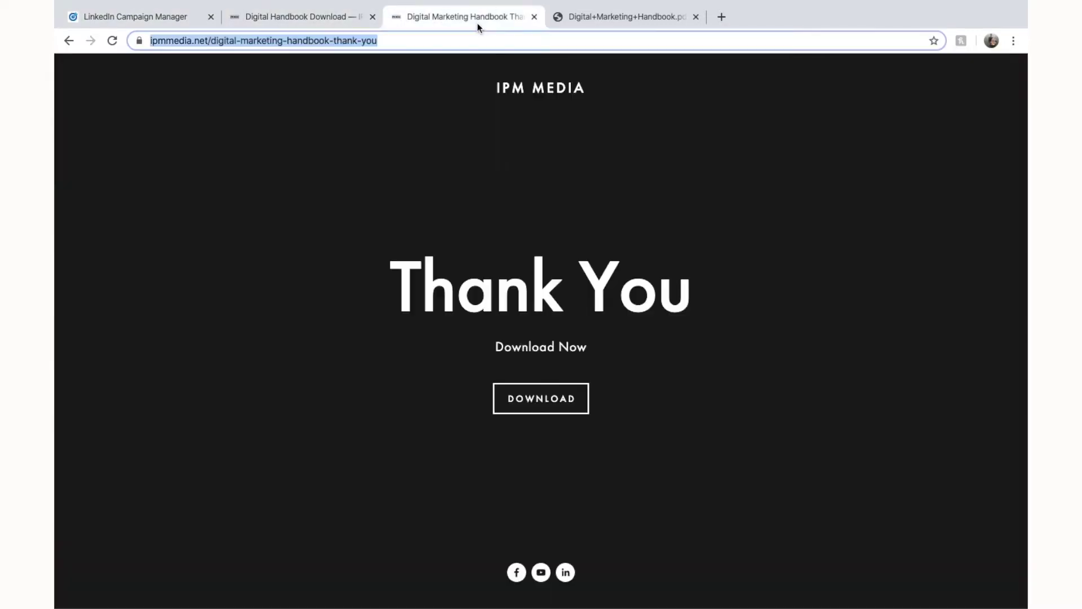
pyautogui.click(118, 18)
pyautogui.scroll(-1, 547, 361)
# Scroll up to the campaign's Locations (Australia) and Profile language (English) settings.
pyautogui.scroll(2, 620, 355)
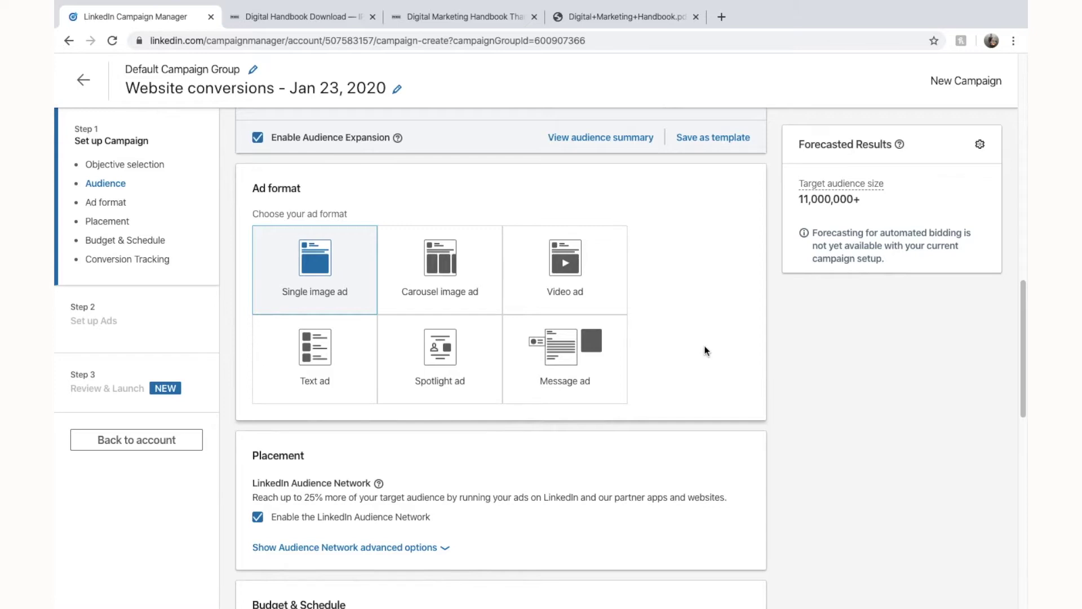
pyautogui.scroll(10, 706, 351)
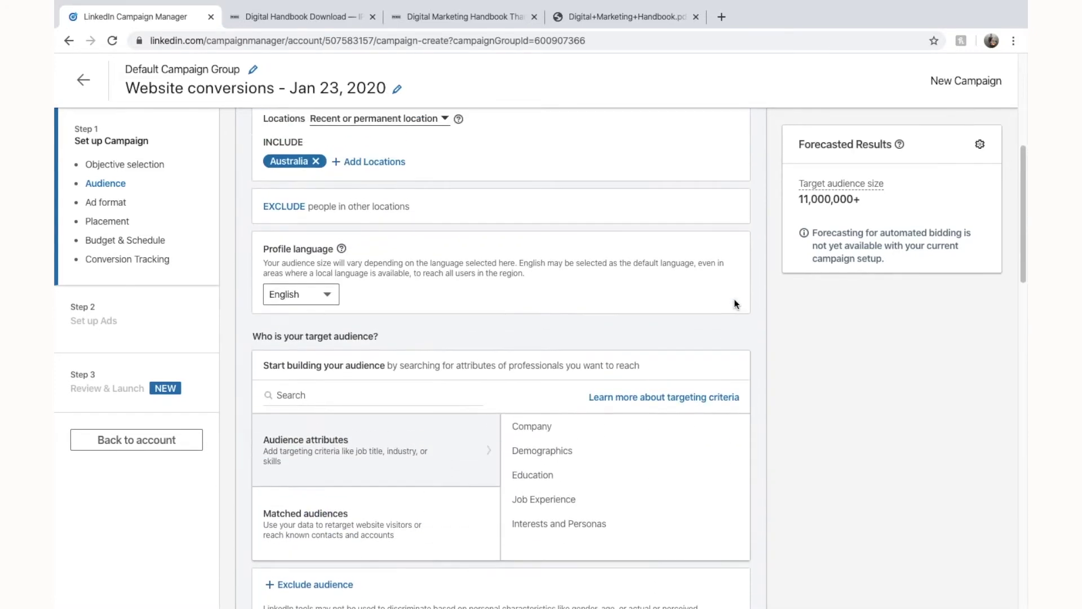